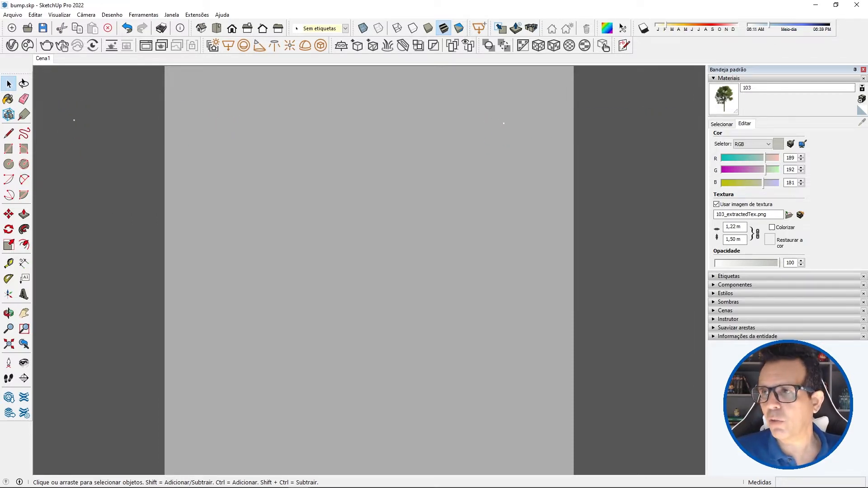
Step: Switch to the web browser to look at the Painted Concrete Pavement Tiles and Ground Dirt Rocky 002 texture pages, then return to SketchUp
mouse_move(867, 14)
mouse_down()
mouse_move(551, 48)
mouse_move(296, 6)
mouse_move(314, 20)
mouse_up()
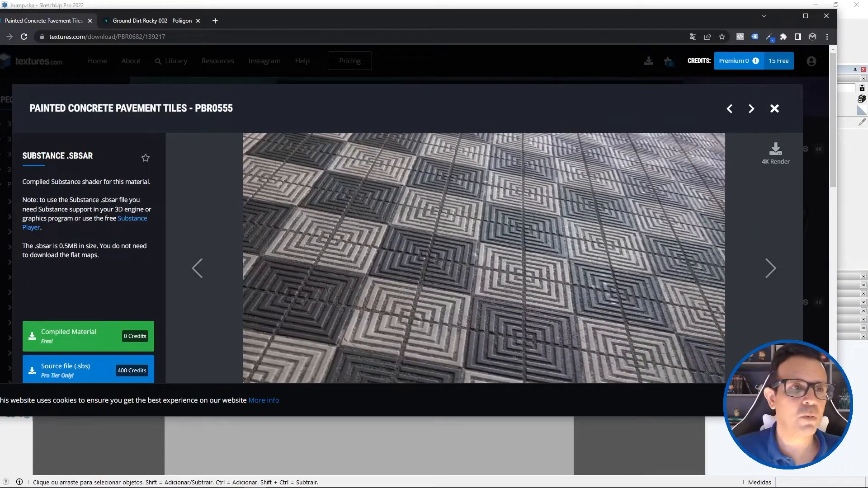
click(131, 22)
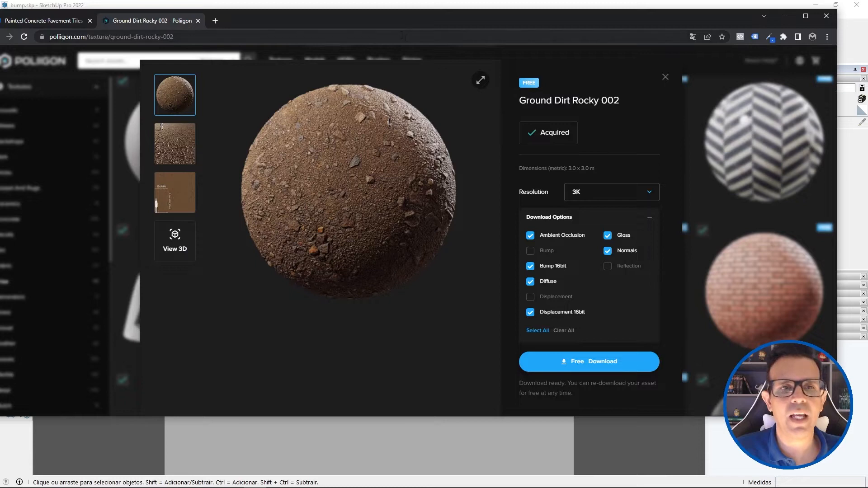
drag(406, 16, 429, 19)
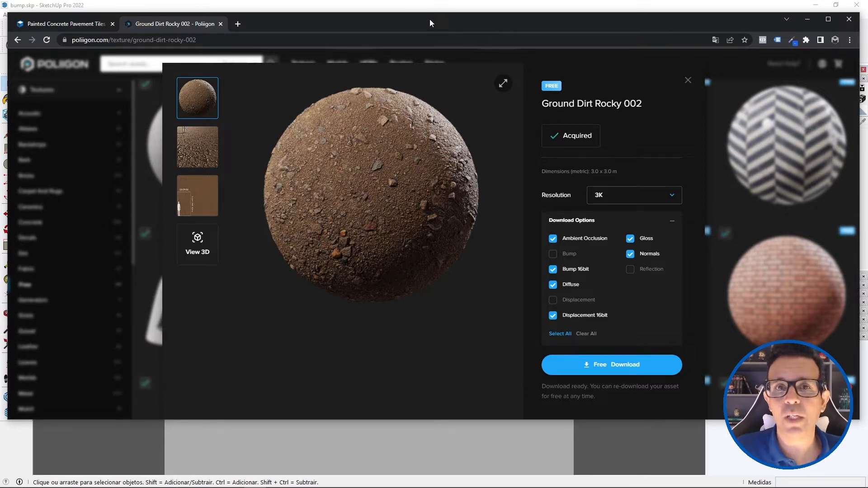
drag(429, 19, 867, 86)
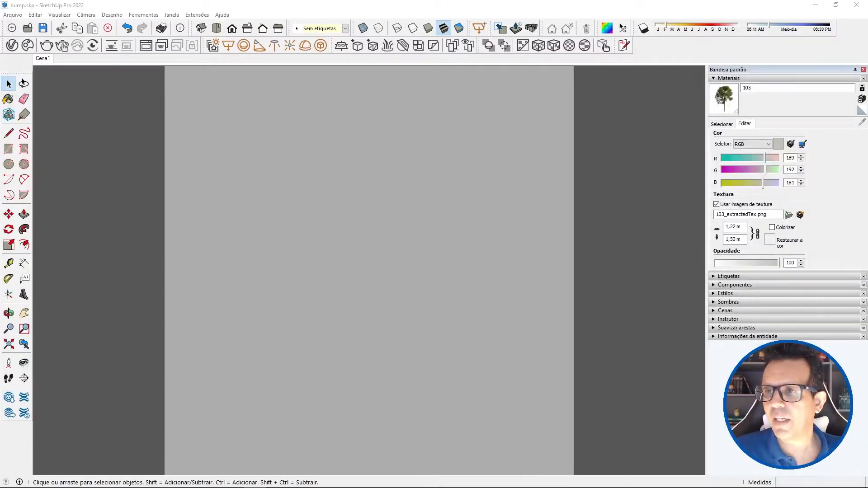
Step: Create a new Generic material in the V-Ray Asset Editor and set its preview scene to Floor
click(11, 45)
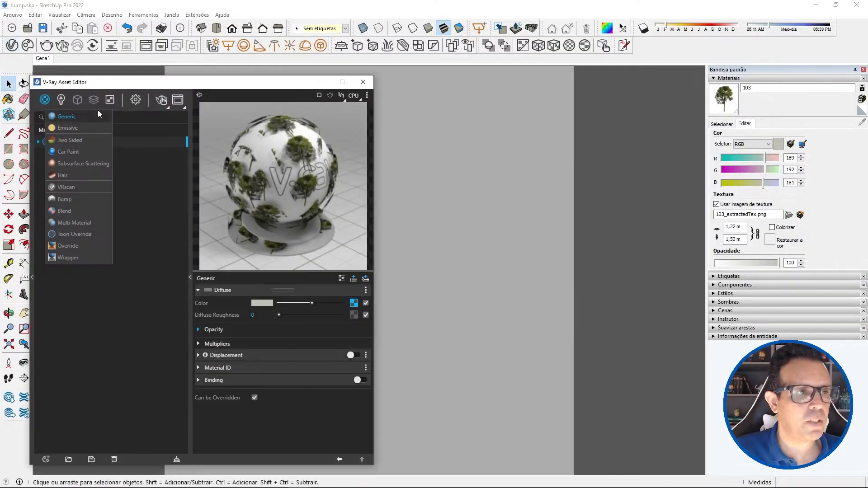
click(67, 116)
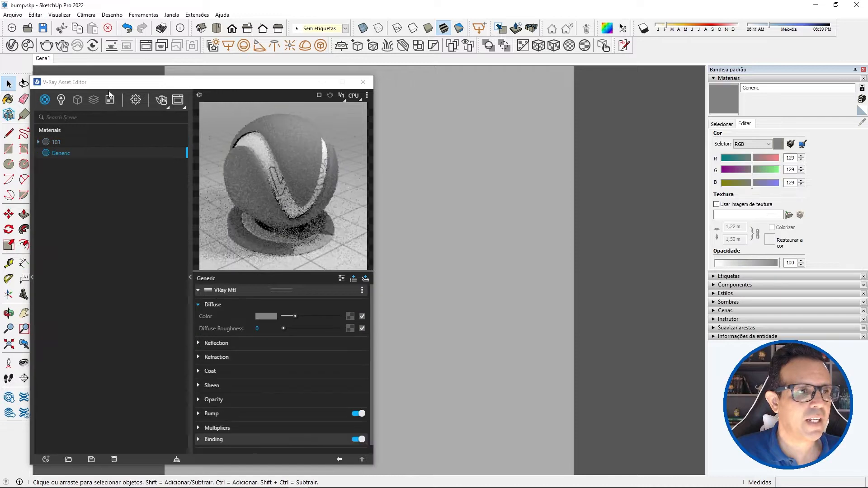
drag(114, 81, 128, 68)
click(381, 82)
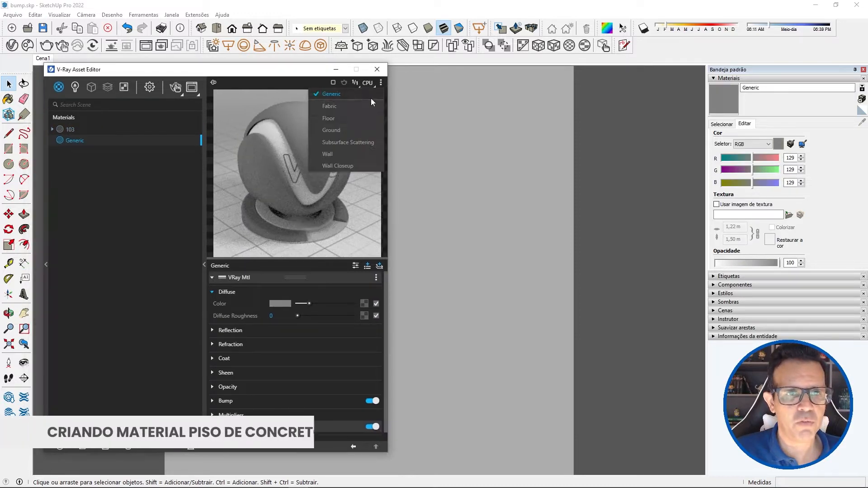
click(340, 118)
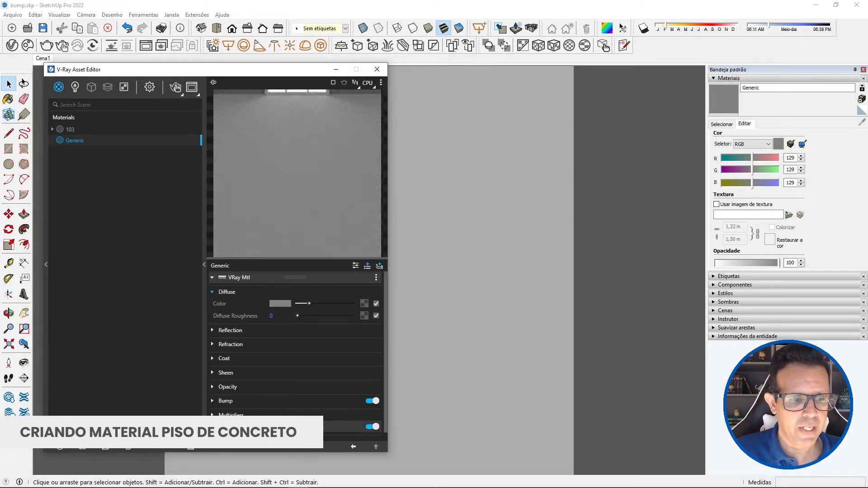
Step: Set the material's binding texture mode to Custom mode with TexturesCom_Pavement_PaintedConcrete3_4K_albedo_low.jpg as its bitmap
scroll(211, 310, down, 2)
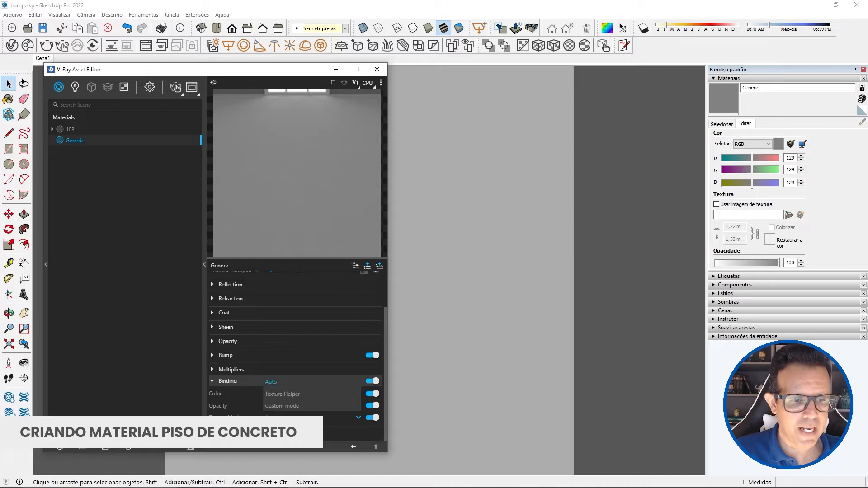
click(319, 410)
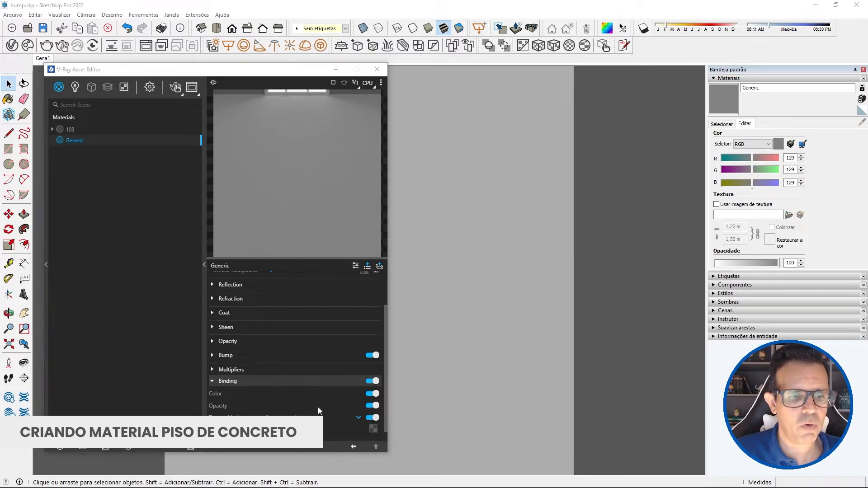
click(373, 429)
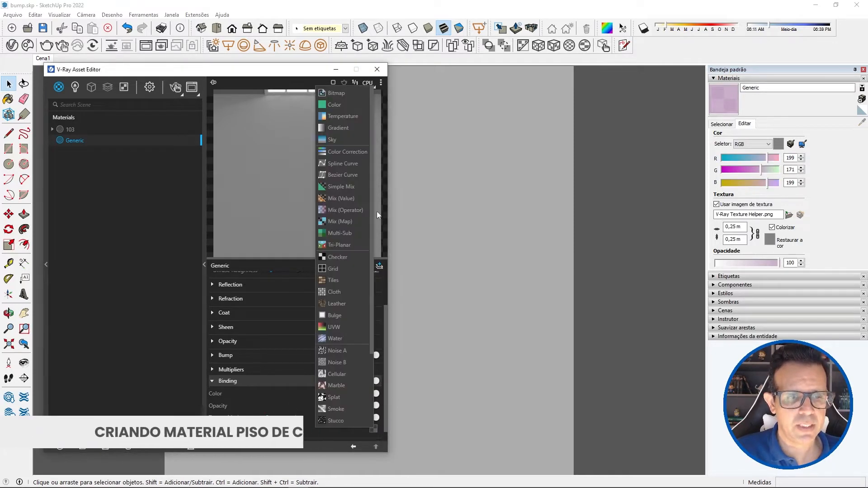
click(356, 92)
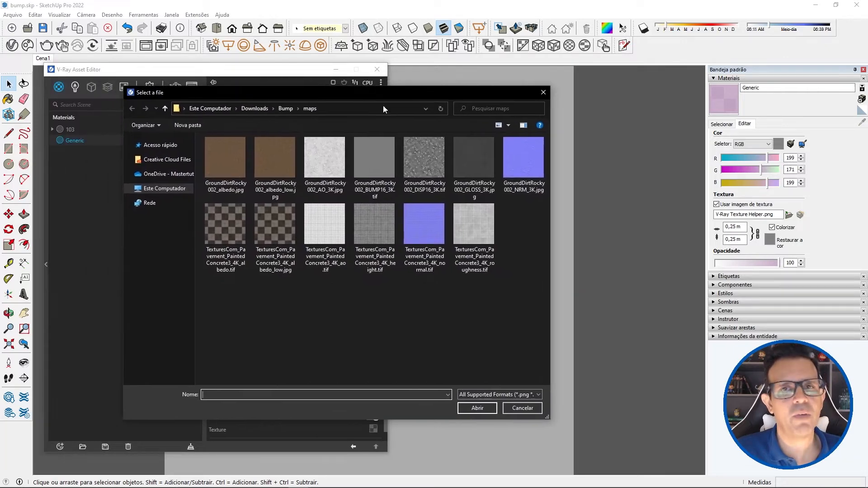
click(268, 236)
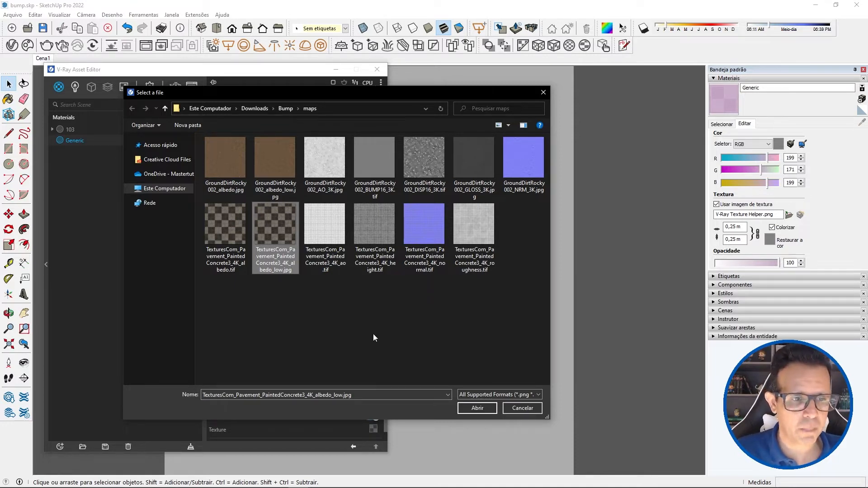
click(476, 409)
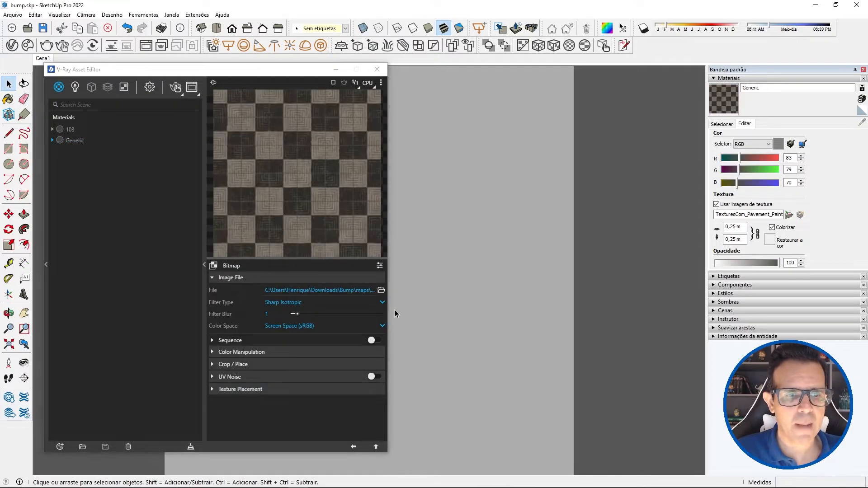
click(354, 447)
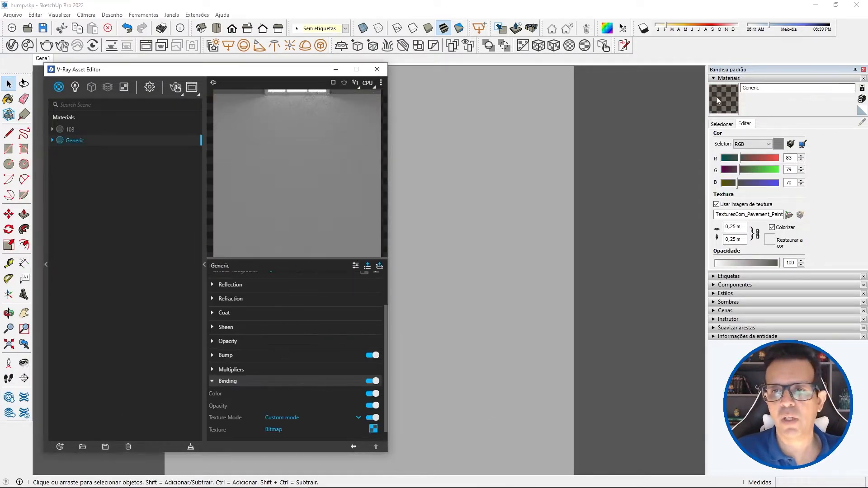
Step: Paint the floor with the Generic material and set its texture size to 2 m
key(b)
click(471, 195)
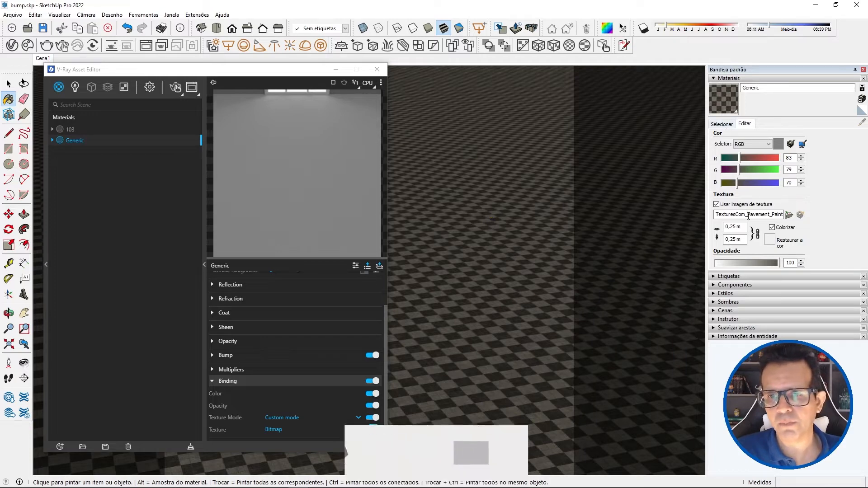
click(733, 226)
text(2)
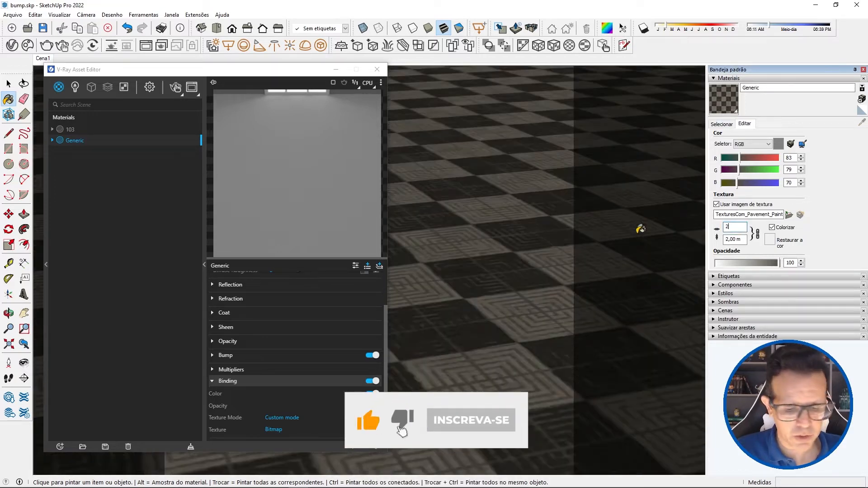
Step: Start an interactive V-Ray render of the scene and collapse the material's Binding settings
drag(298, 71, 278, 75)
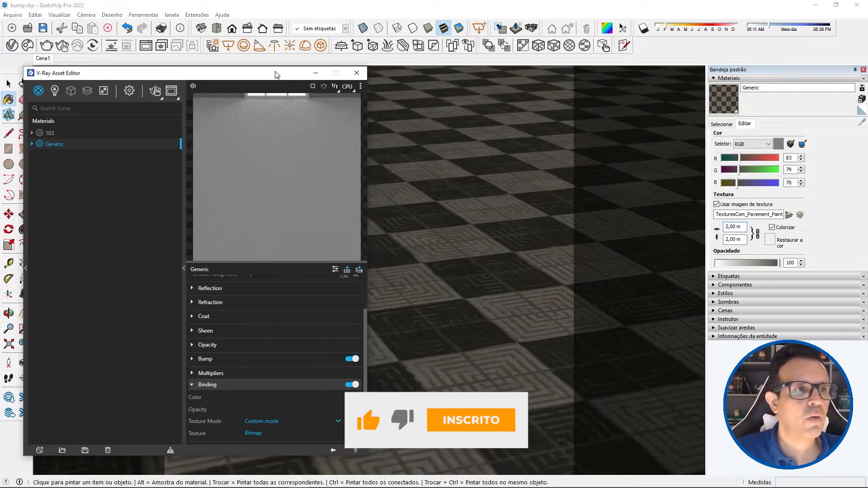
click(63, 45)
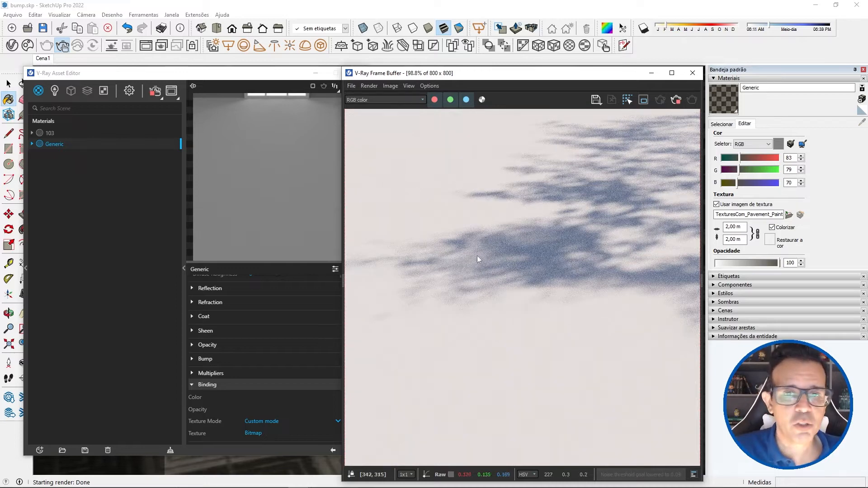
click(253, 385)
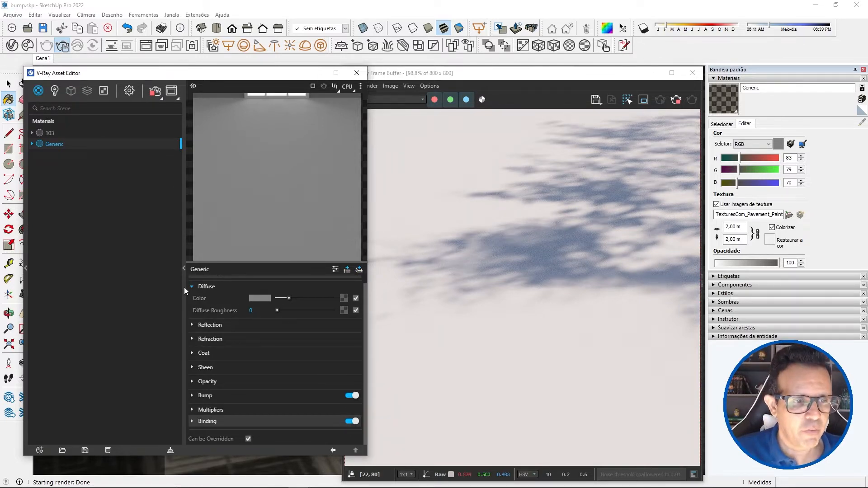
Step: Assign a Mix (Operator) texture to the material's diffuse color and set its operator to Multiply (A*B)
click(345, 298)
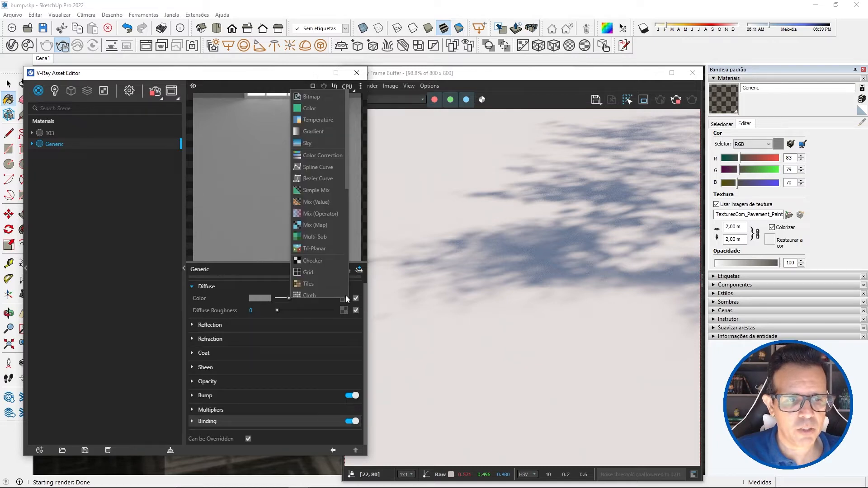
click(323, 215)
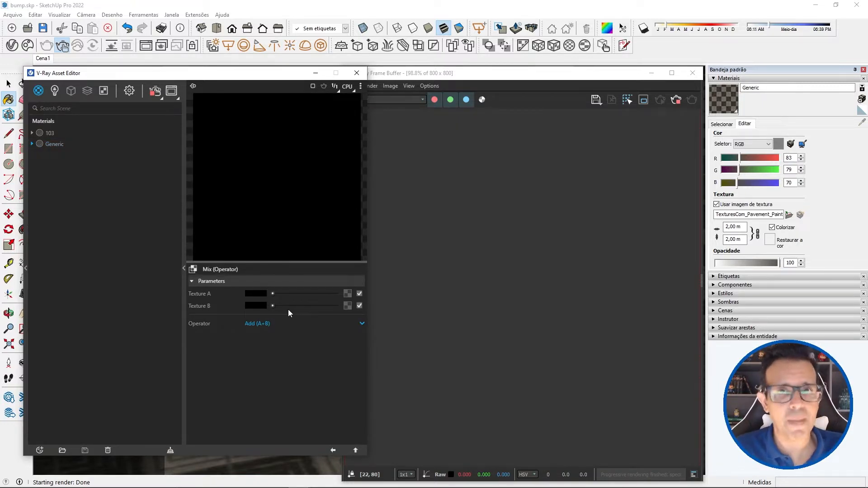
click(262, 327)
click(264, 370)
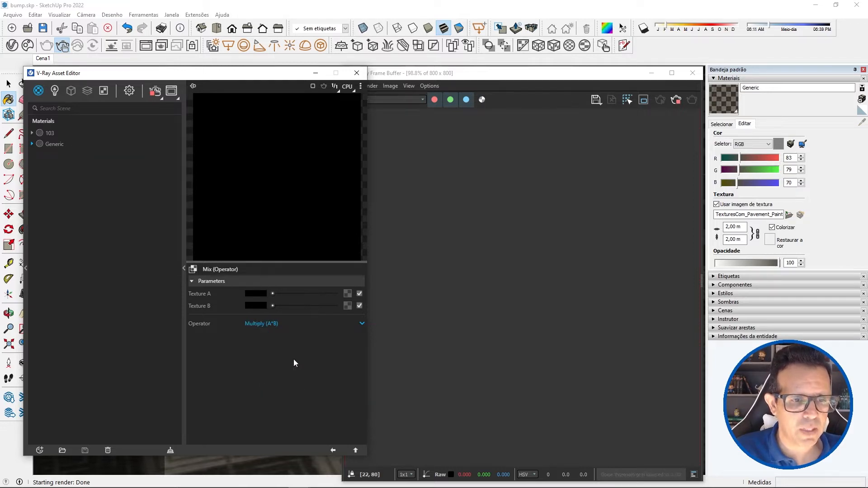
Step: Load TexturesCom_Pavement_PaintedConcrete3_4K_ao.tif as the mix's Texture A bitmap with its color space set to Rendering Space (Linear)
click(349, 294)
click(324, 112)
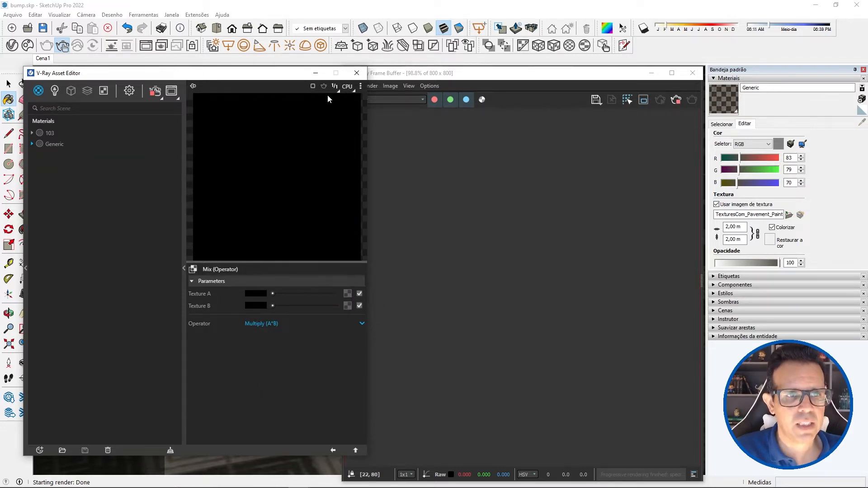
click(226, 215)
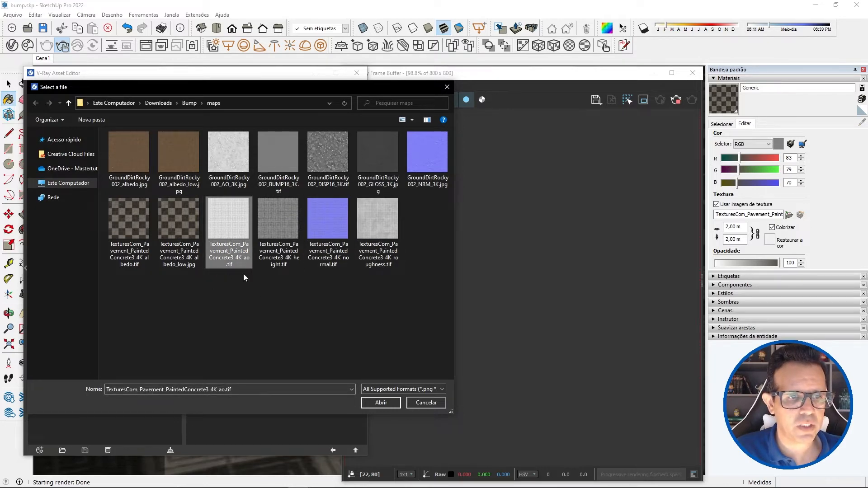
click(387, 401)
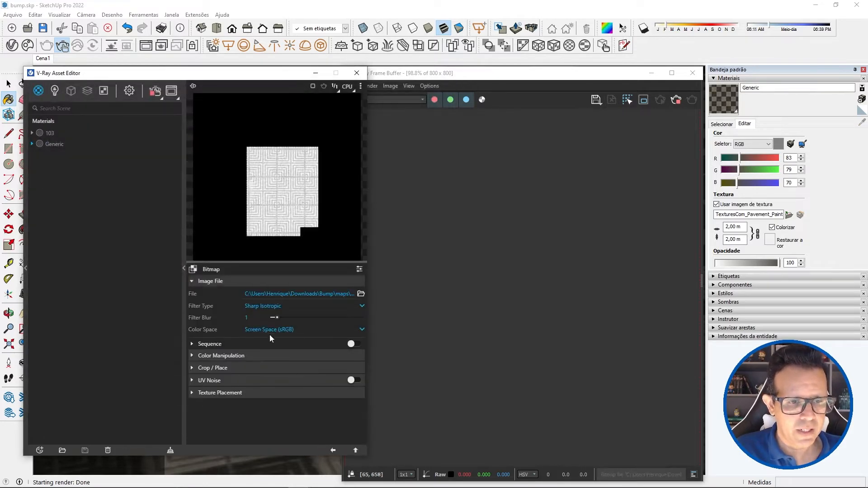
click(269, 333)
click(275, 357)
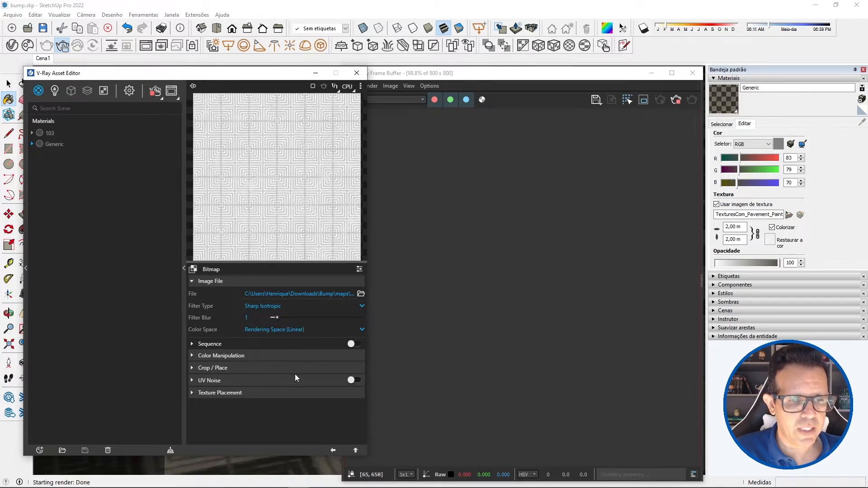
click(334, 451)
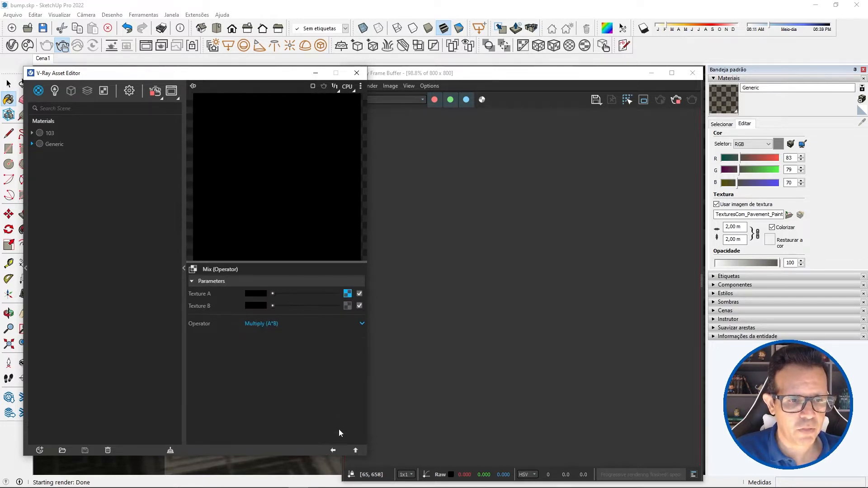
Step: Load TexturesCom_Pavement_PaintedConcrete3_4K_albedo.tif as the mix's Texture B bitmap and return to the material's main settings
click(347, 305)
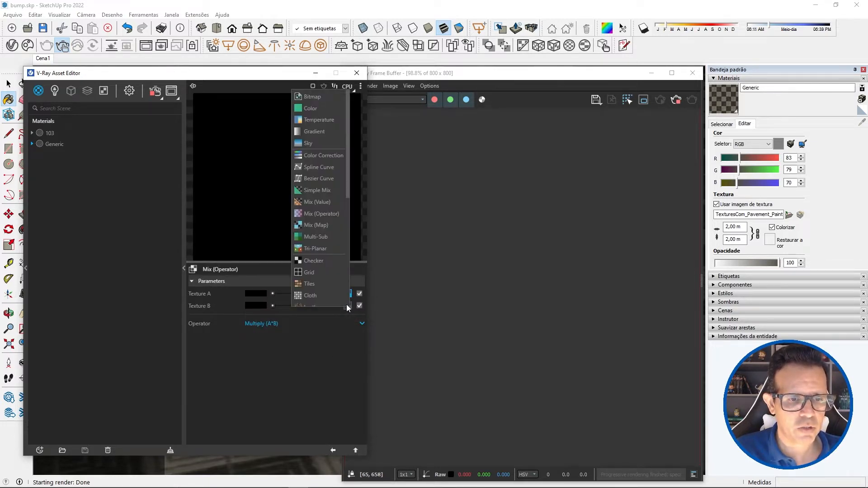
click(312, 97)
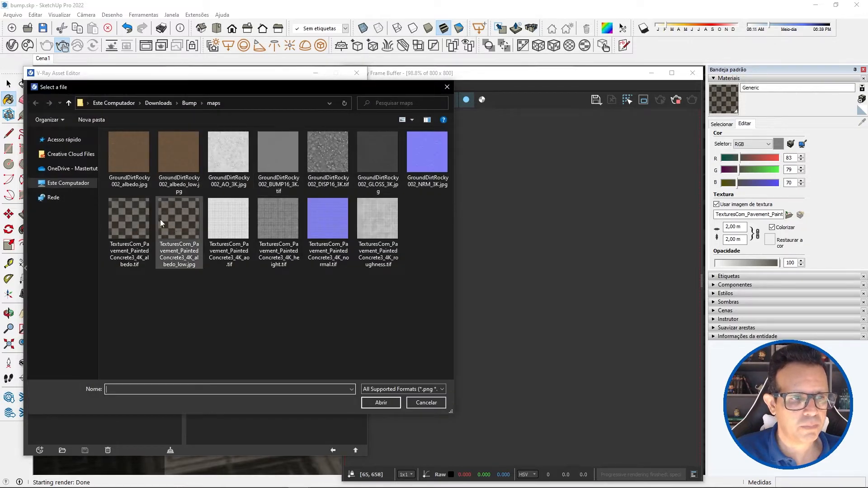
click(130, 223)
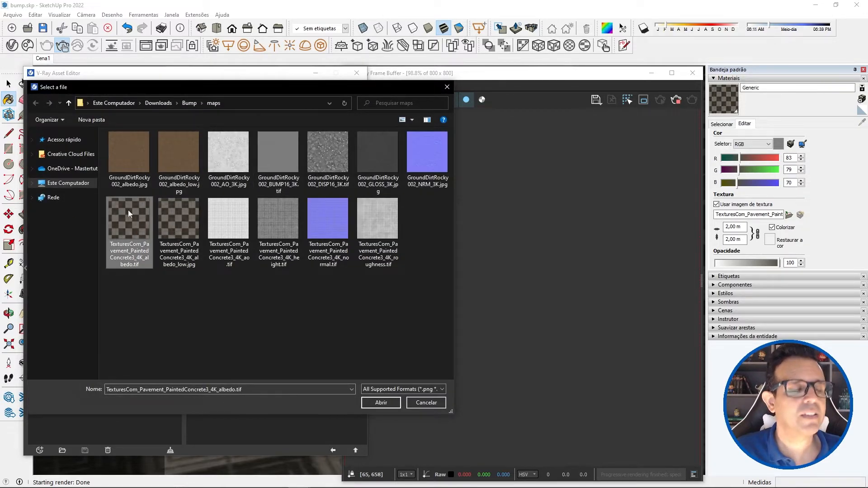
click(381, 402)
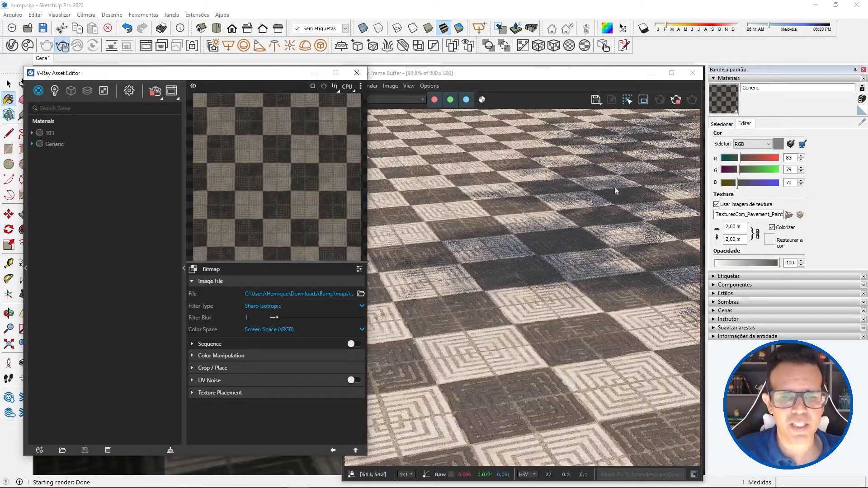
click(335, 450)
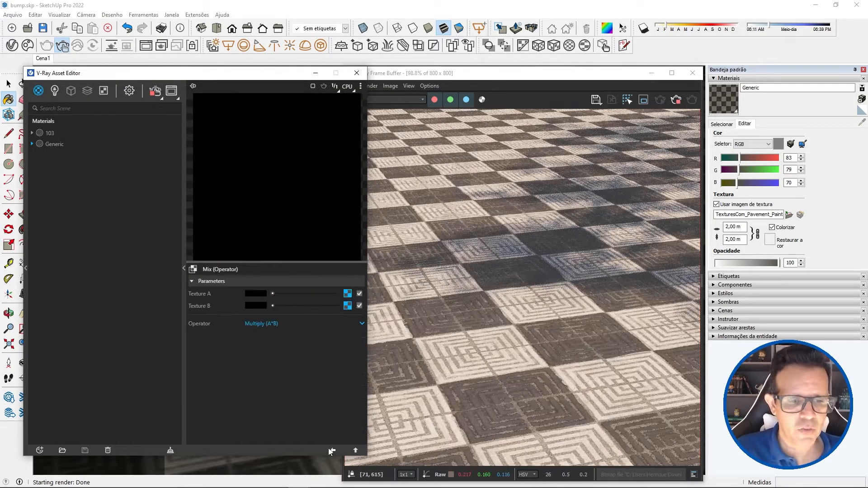
click(333, 451)
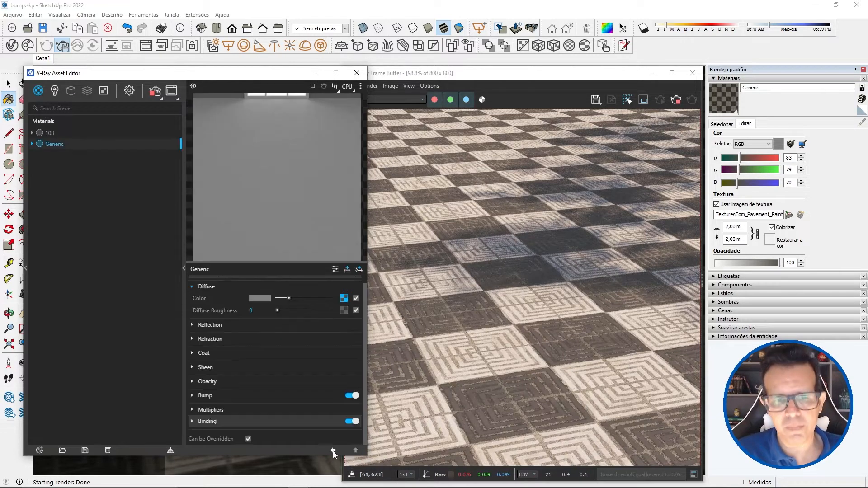
click(239, 324)
click(239, 324)
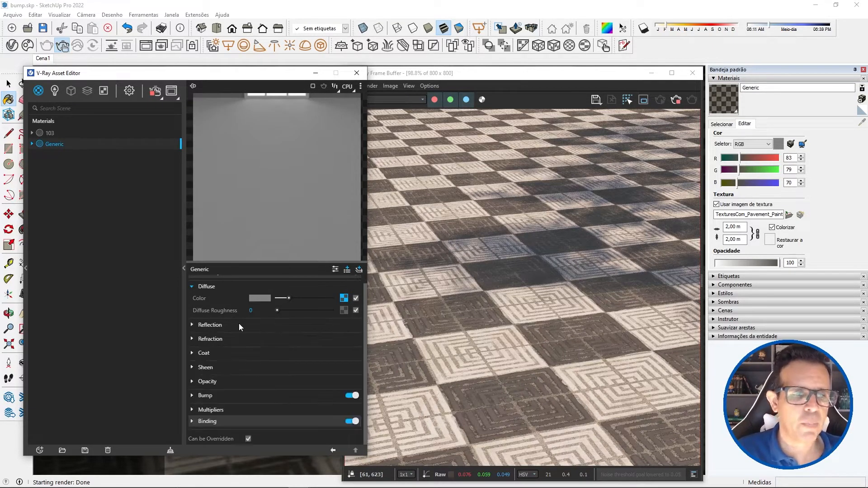
Step: Set the material's refraction IOR to 1.5 and collapse the Refraction settings
click(227, 340)
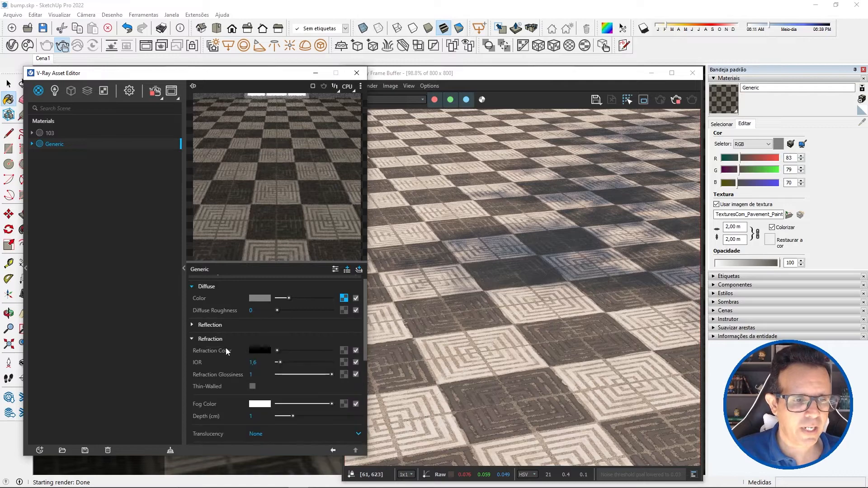
key(BackSpace)
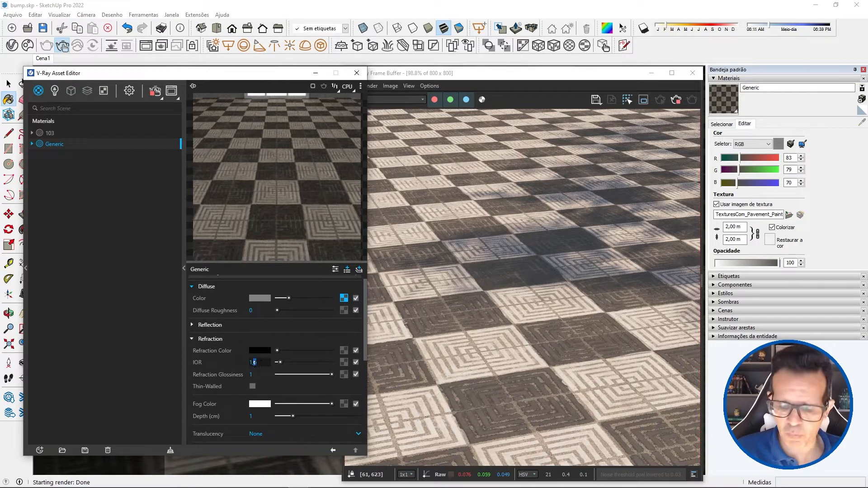
text(5)
click(211, 338)
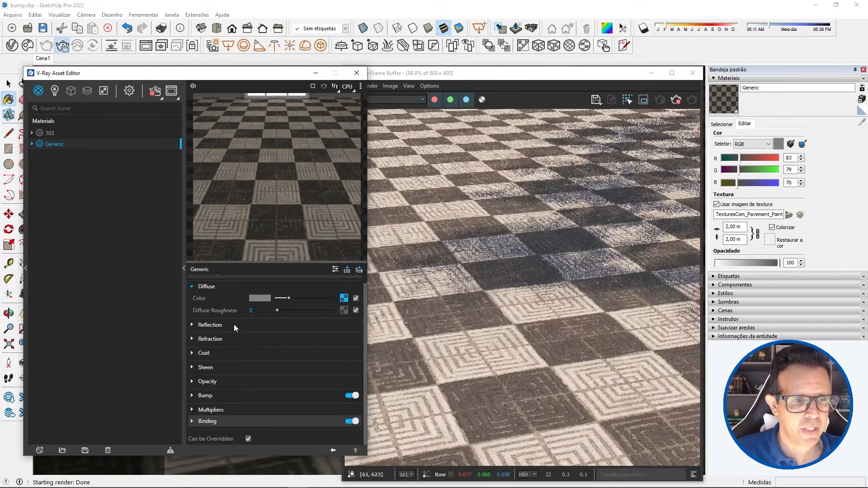
Step: Set the material's reflection color to full white and change its surface control to Use Roughness
click(234, 324)
drag(277, 336, 334, 338)
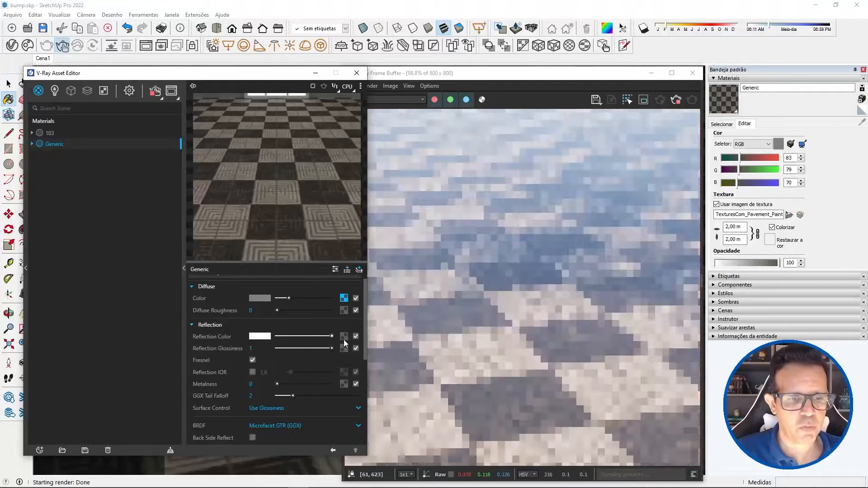
click(260, 409)
click(276, 430)
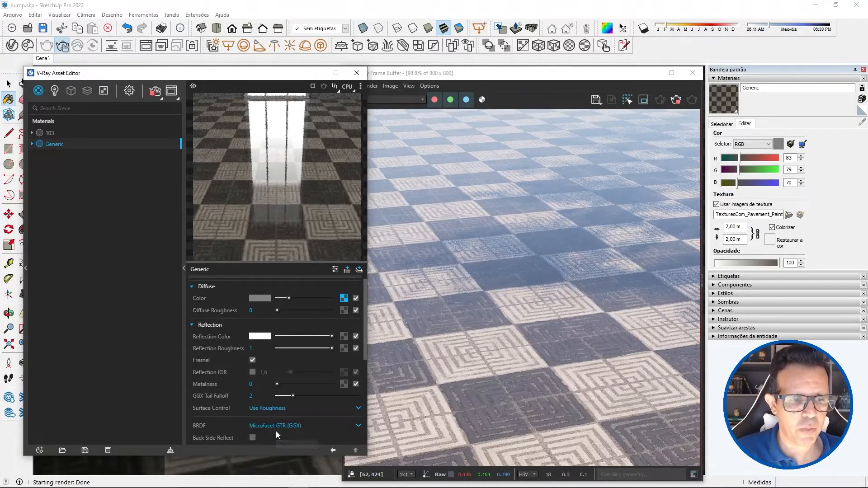
Step: Load TexturesCom_Pavement_PaintedConcrete3_4K_roughness.tif as the reflection roughness bitmap and return to the material's main settings
click(344, 348)
click(313, 99)
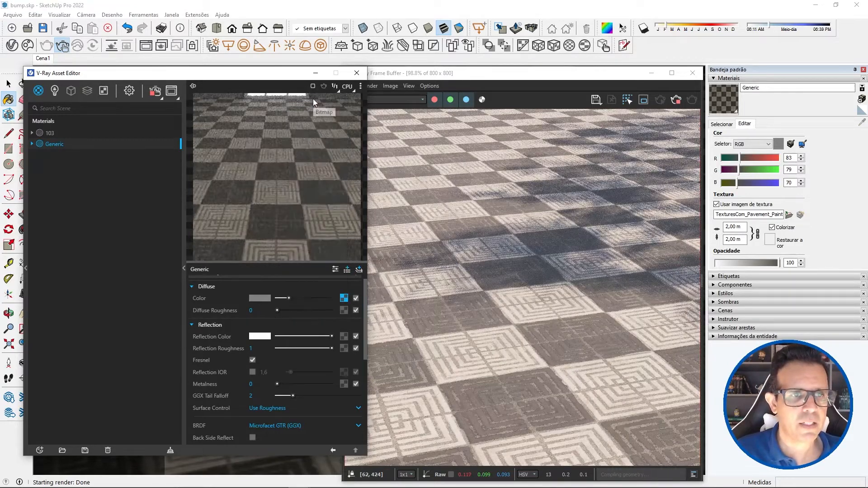
click(374, 229)
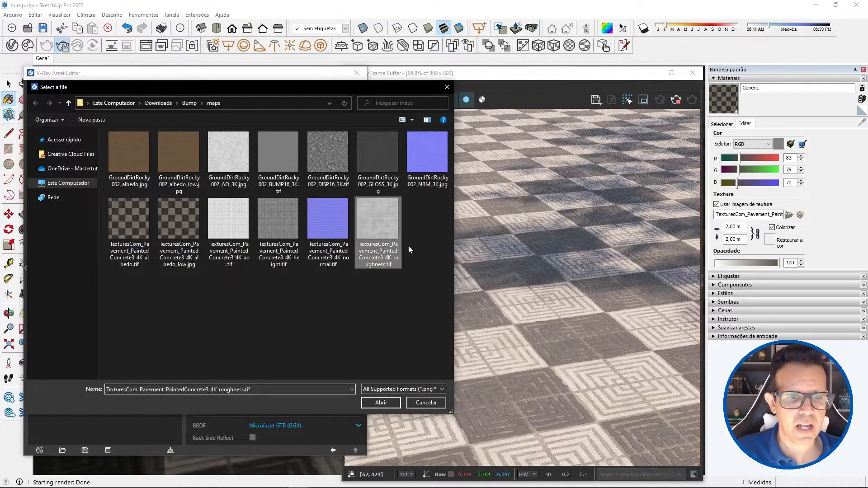
click(385, 403)
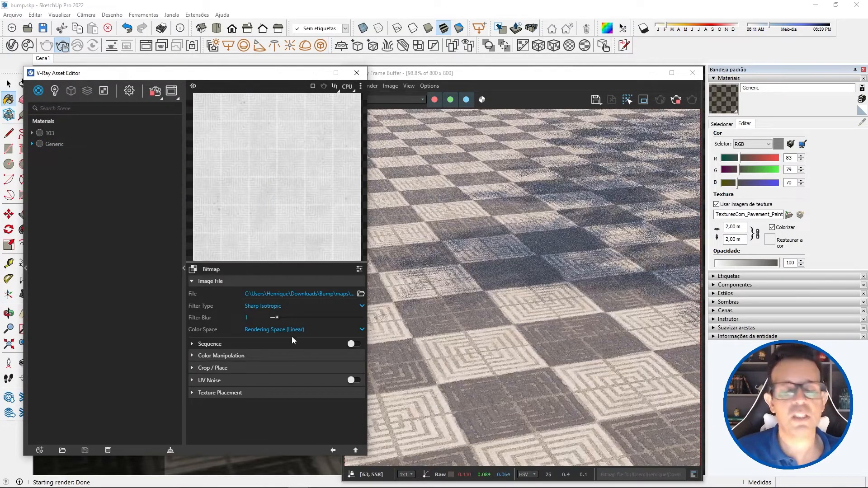
click(333, 450)
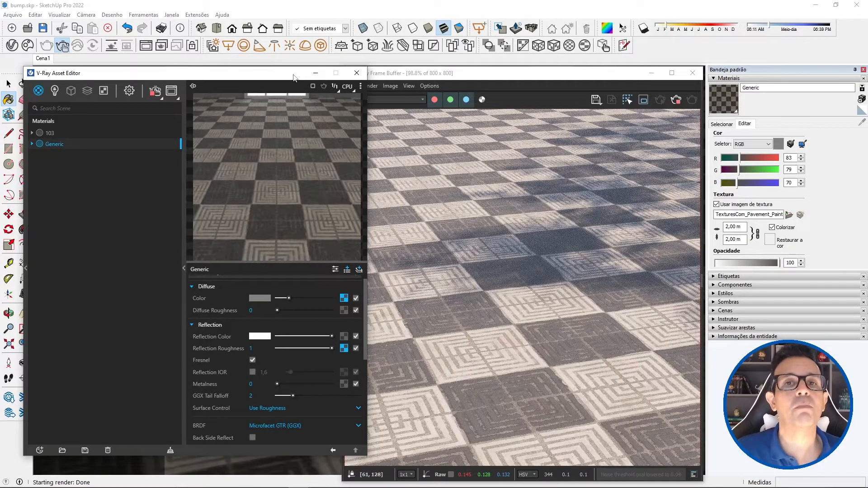
Step: Reposition the asset editor, collapse the Diffuse and Reflection settings, and expand the material's Bump settings
drag(293, 77, 258, 80)
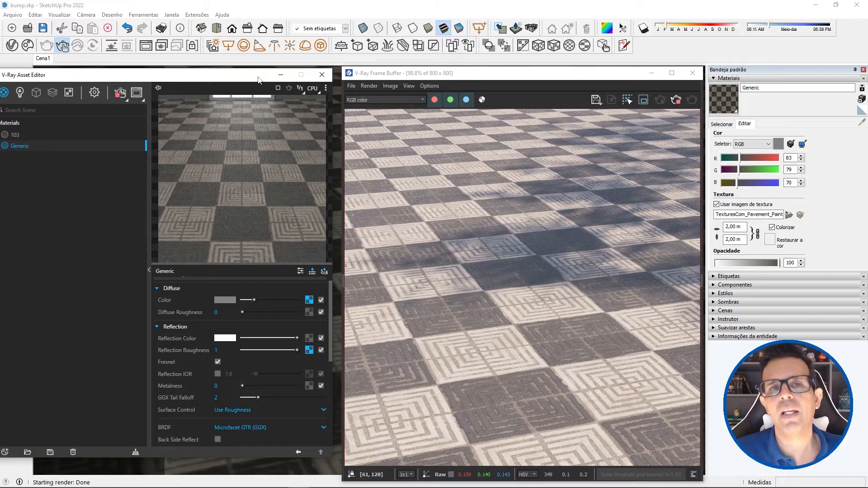
drag(258, 80, 282, 81)
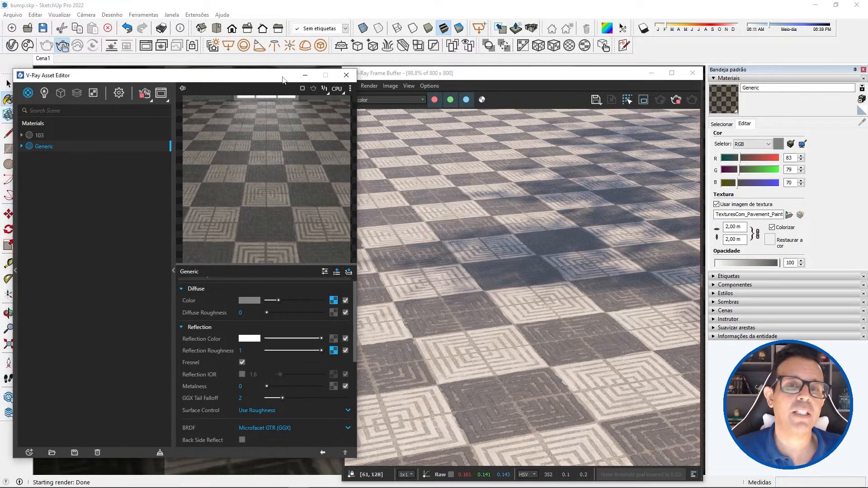
click(181, 289)
click(181, 305)
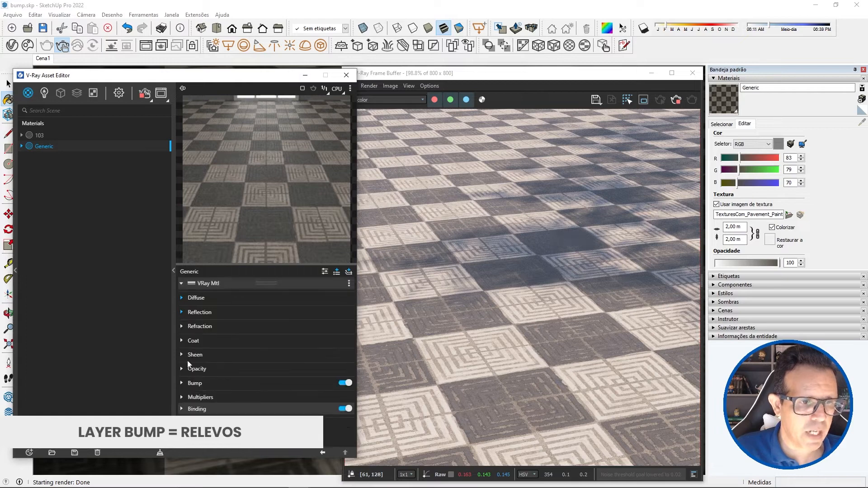
click(183, 384)
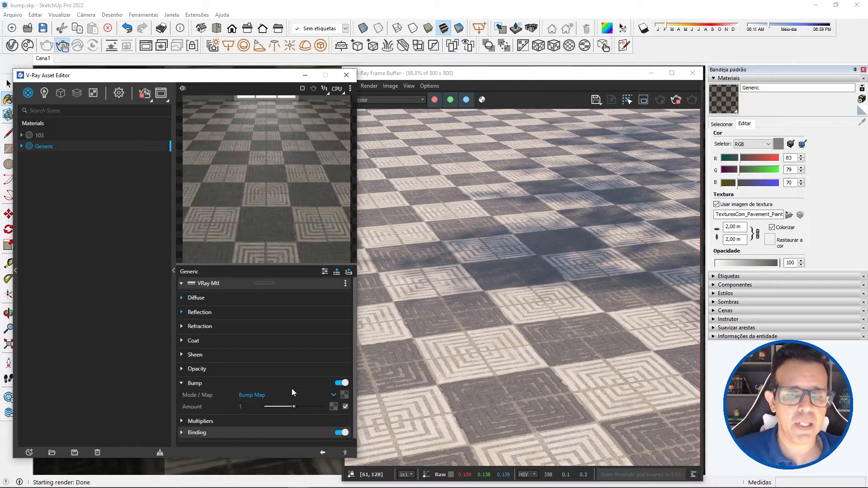
Step: Load TexturesCom_Pavement_PaintedConcrete3_4K_albedo.tif as the bump map bitmap and return to the material's main settings
click(345, 397)
click(315, 103)
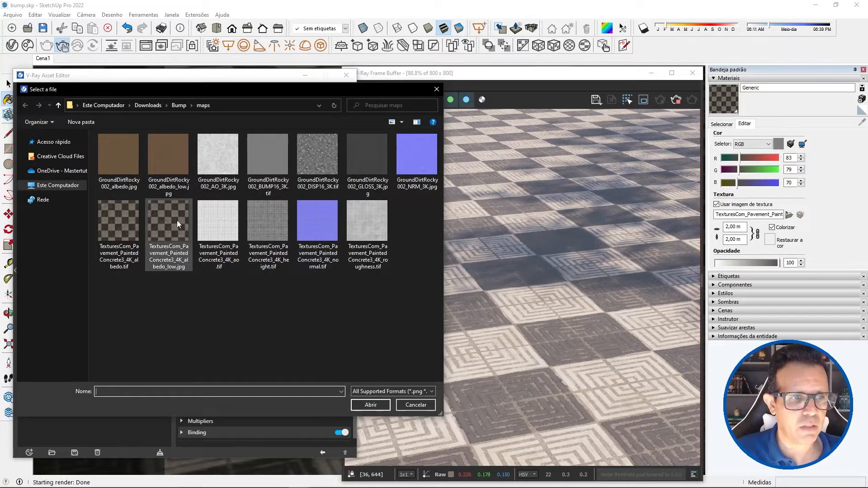
click(127, 226)
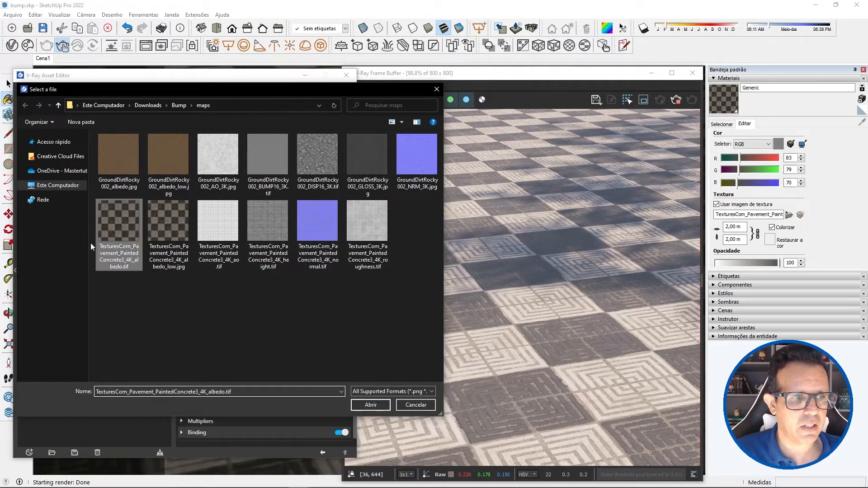
click(372, 404)
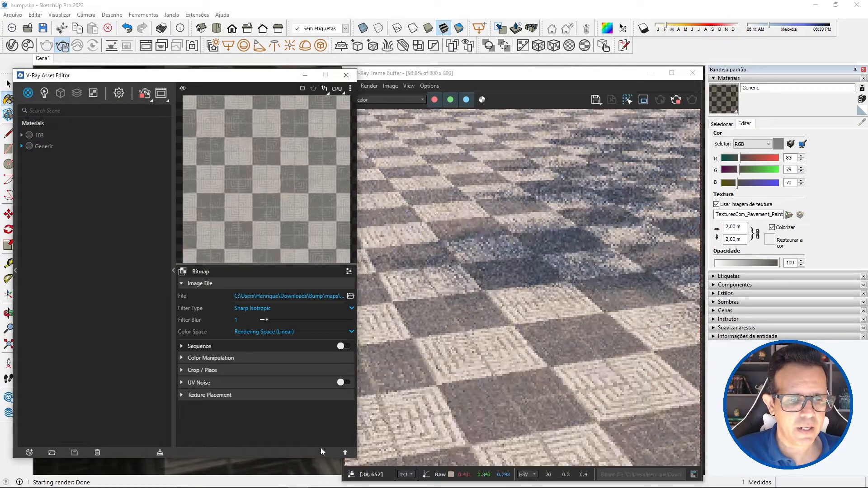
click(323, 453)
Step: Wrap the bump map's bitmap in a Color Correction texture and set its saturation to -1
right_click(338, 379)
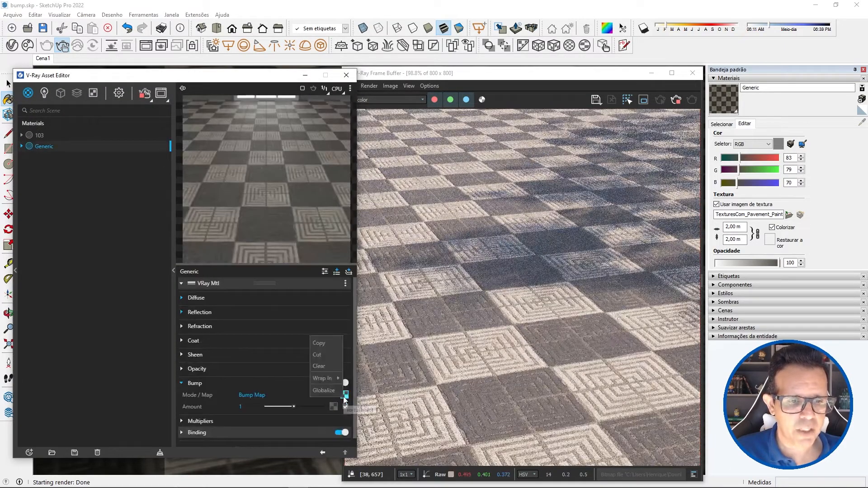
mouse_move(327, 379)
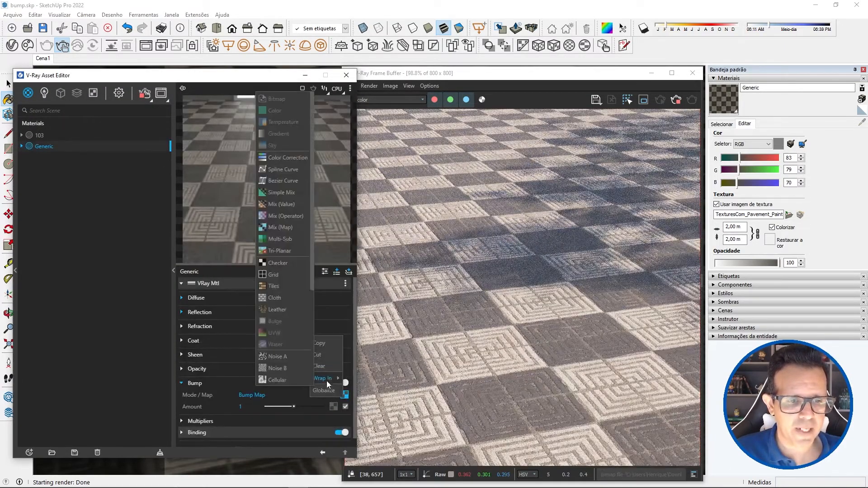
click(294, 159)
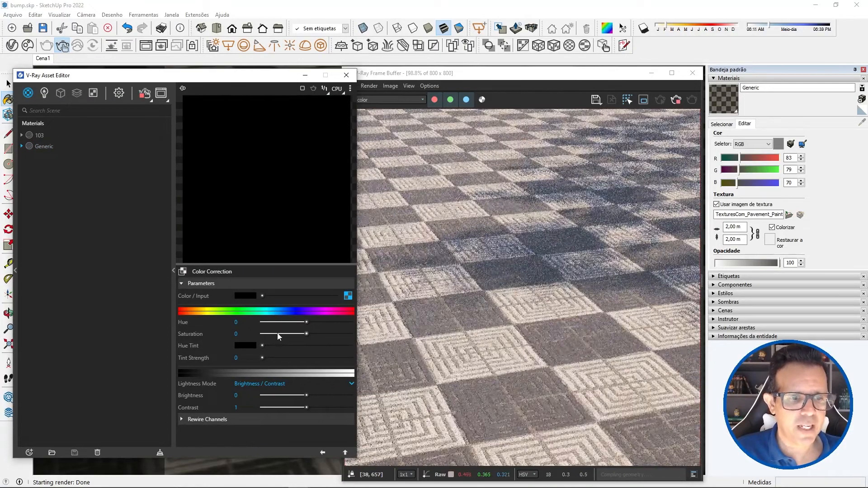
drag(279, 336, 277, 332)
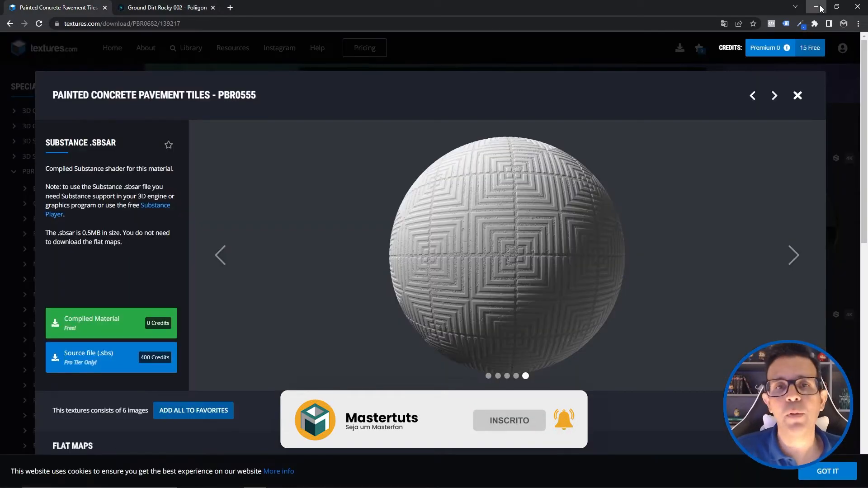
Step: Leave the browser, return to the material's main settings and clear the texture from the bump map slot
click(817, 7)
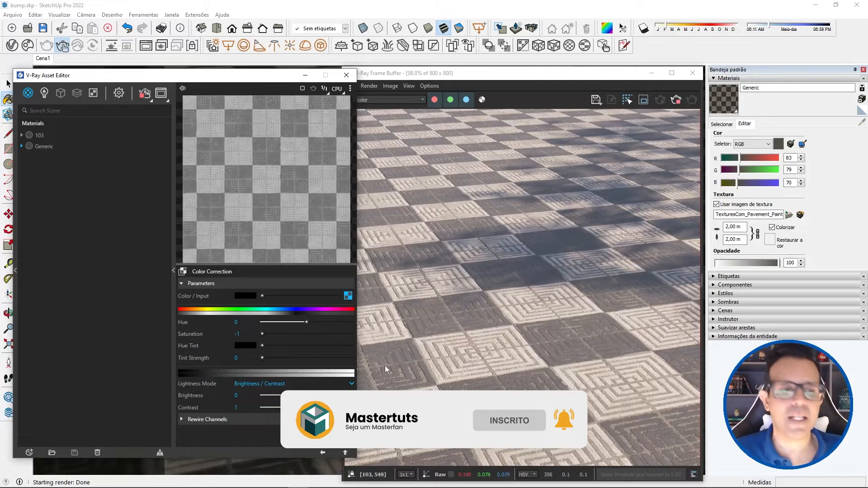
click(322, 452)
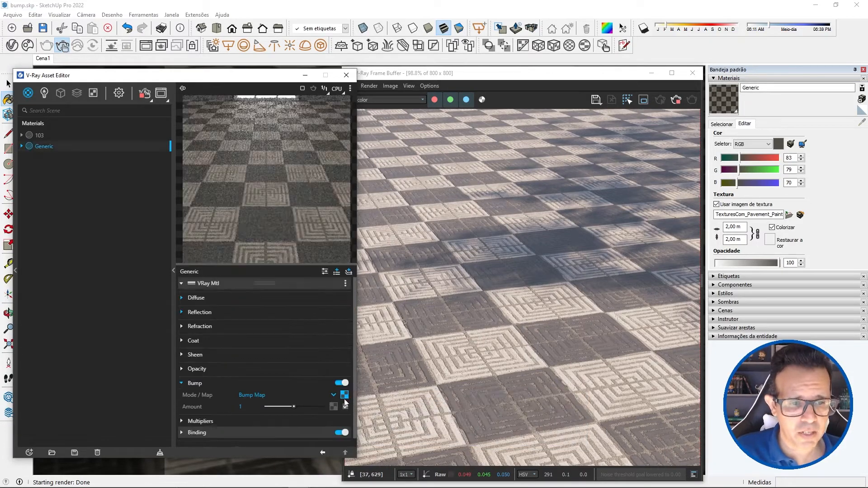
right_click(344, 398)
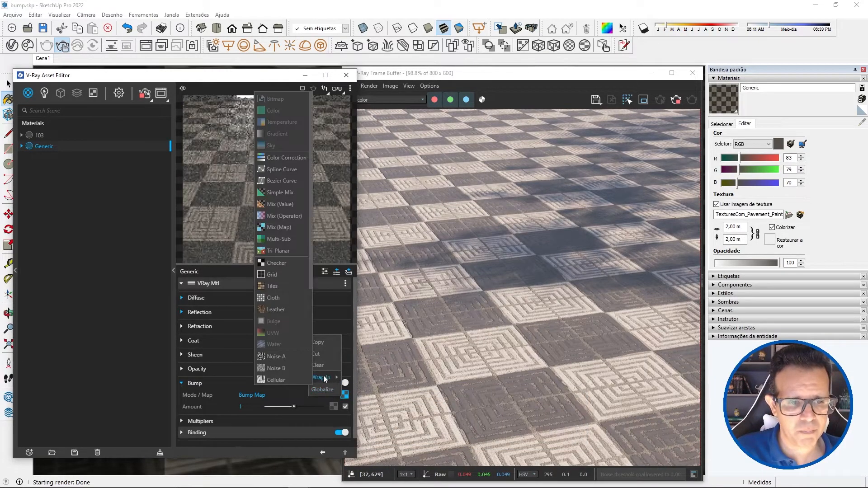
click(320, 365)
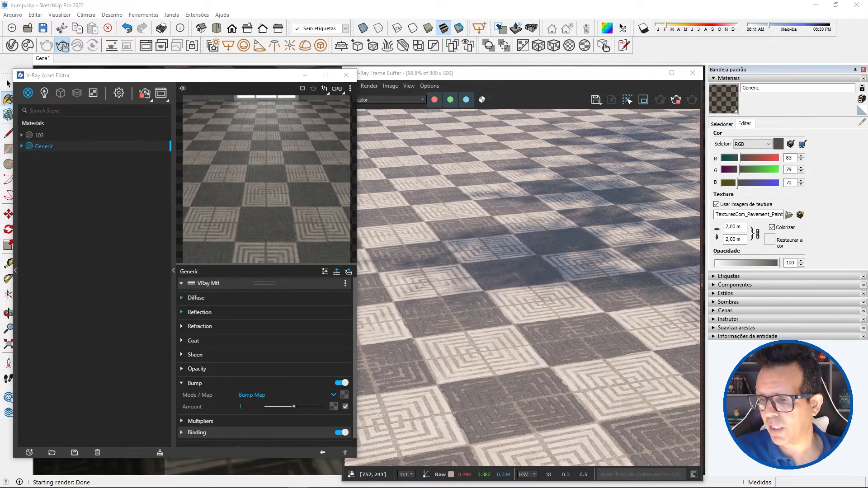
Step: Switch to the maps folder in File Explorer and open GroundDirtRocky002_BUMP16_3K.tif at its actual size
key(alt+Tab)
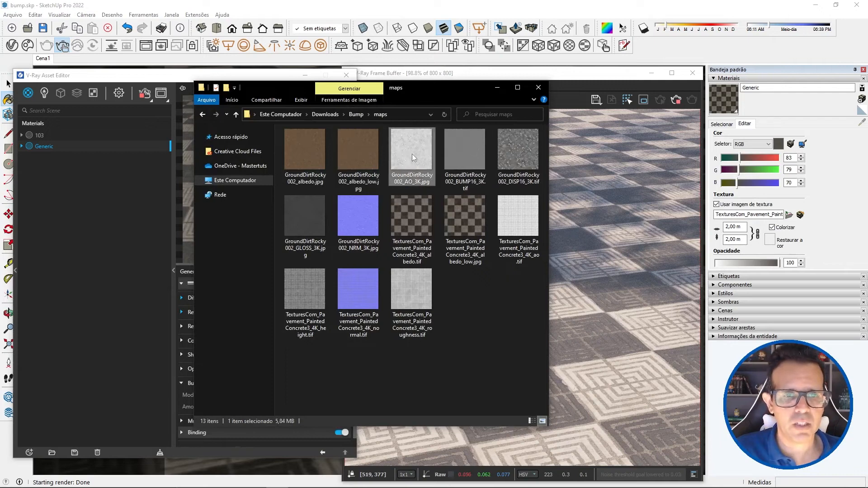
click(463, 155)
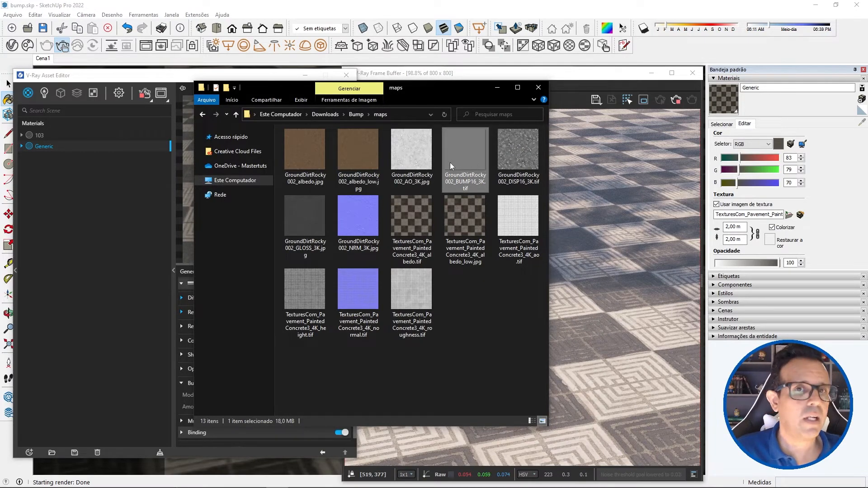
double_click(467, 154)
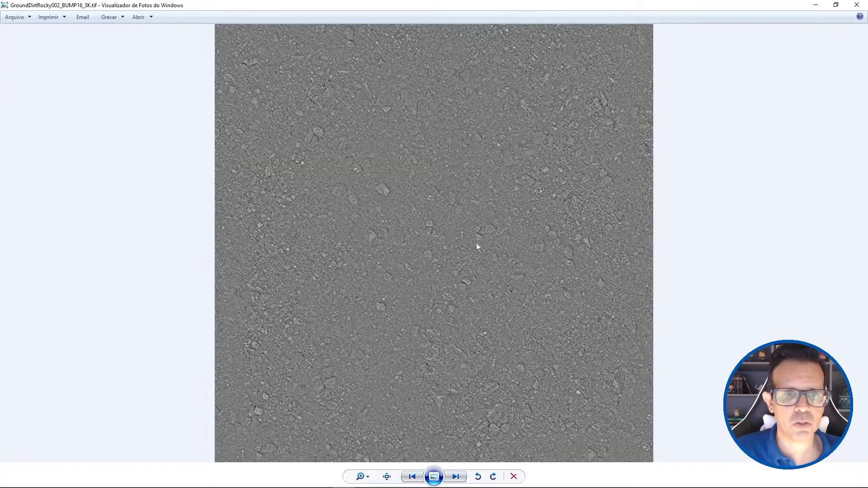
click(387, 476)
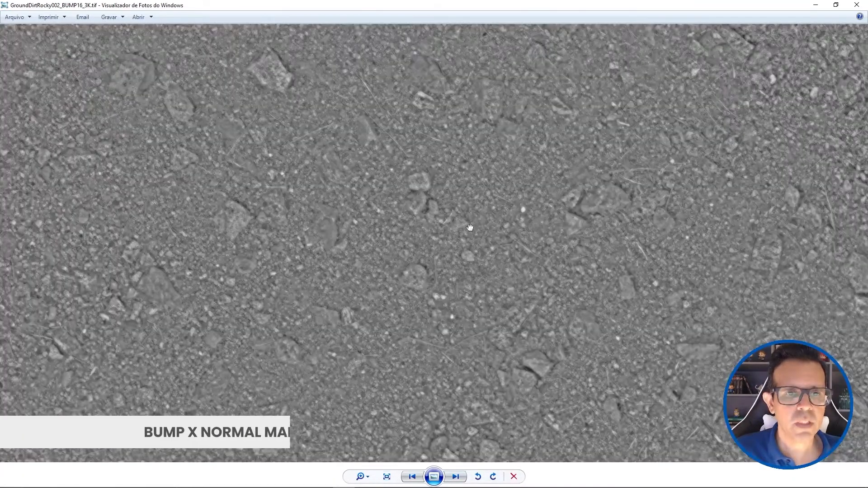
Step: Examine the light and dark relief details of the ground bump map at several magnifications, and close the image
drag(470, 228, 487, 173)
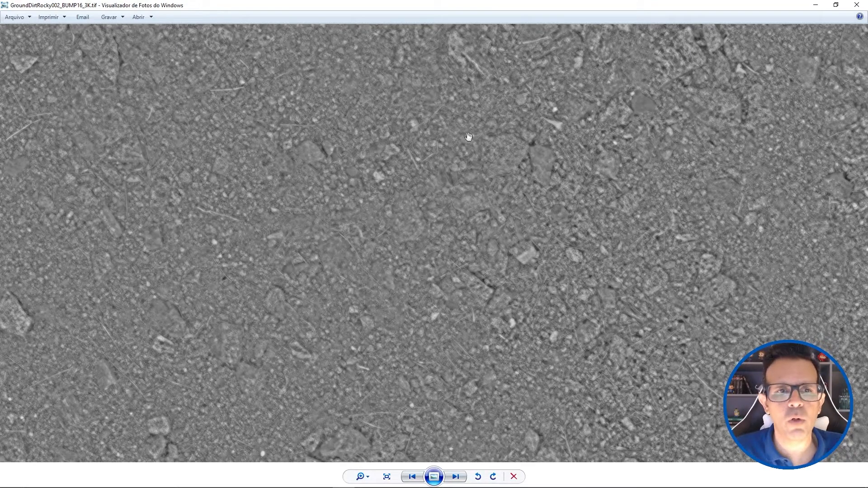
drag(400, 86, 480, 225)
scroll(443, 109, up, 4)
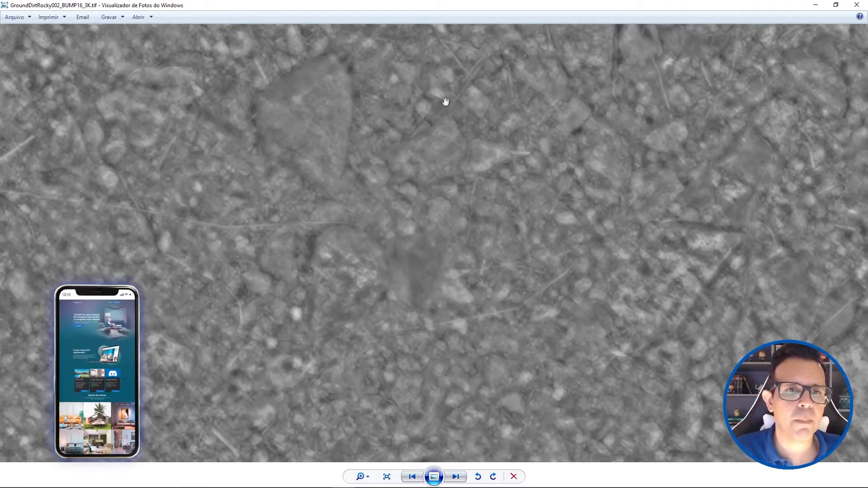
scroll(442, 97, down, 1)
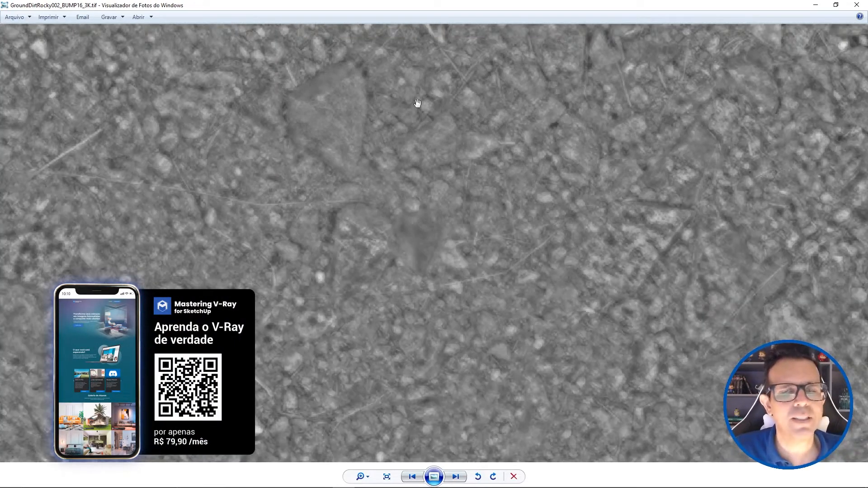
scroll(422, 107, down, 3)
scroll(465, 164, down, 1)
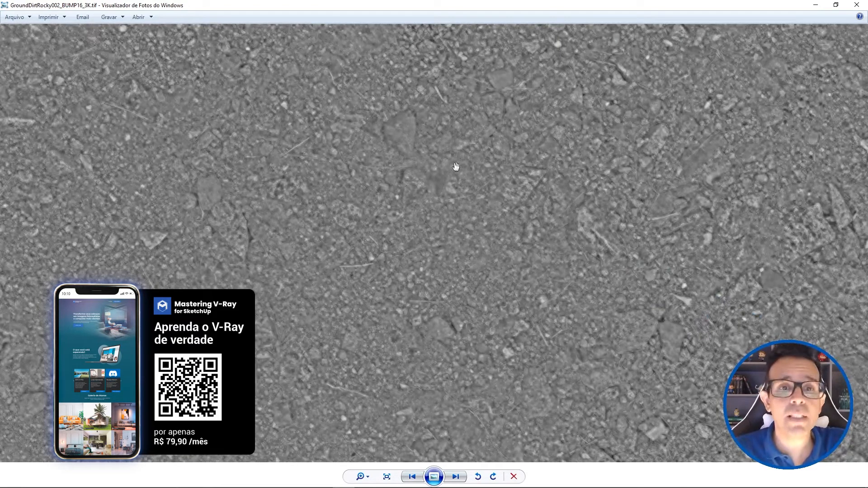
scroll(439, 120, up, 2)
scroll(391, 144, down, 1)
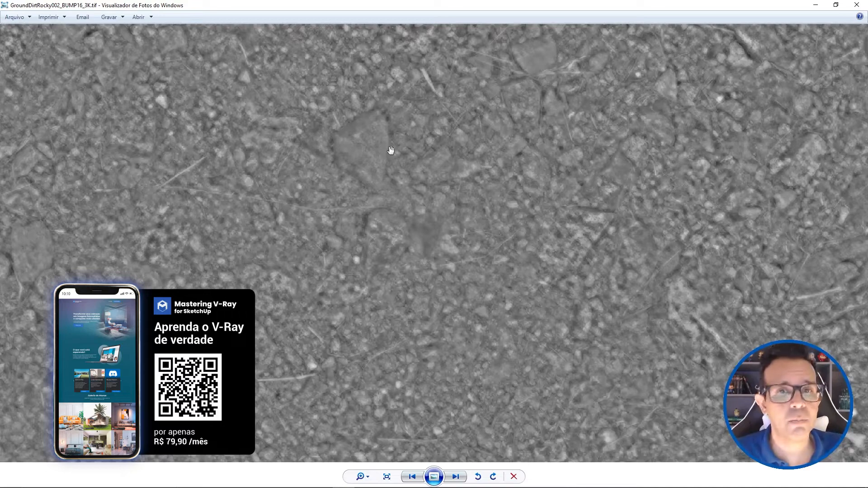
scroll(391, 150, down, 3)
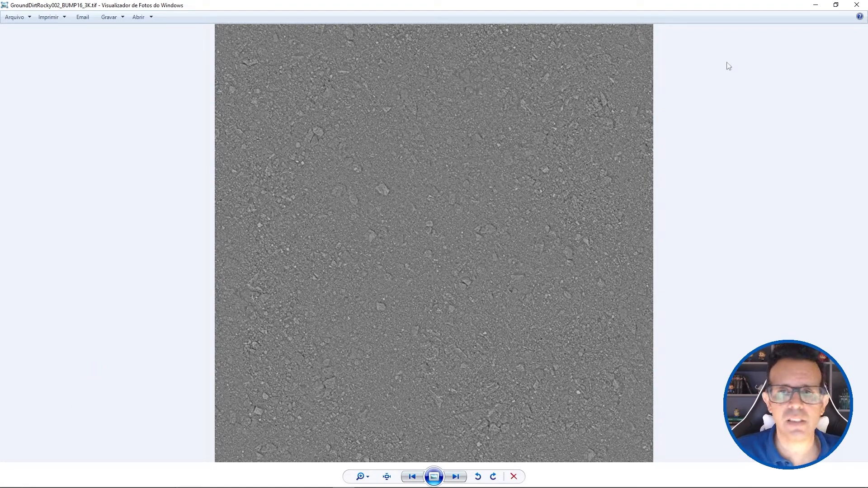
click(857, 5)
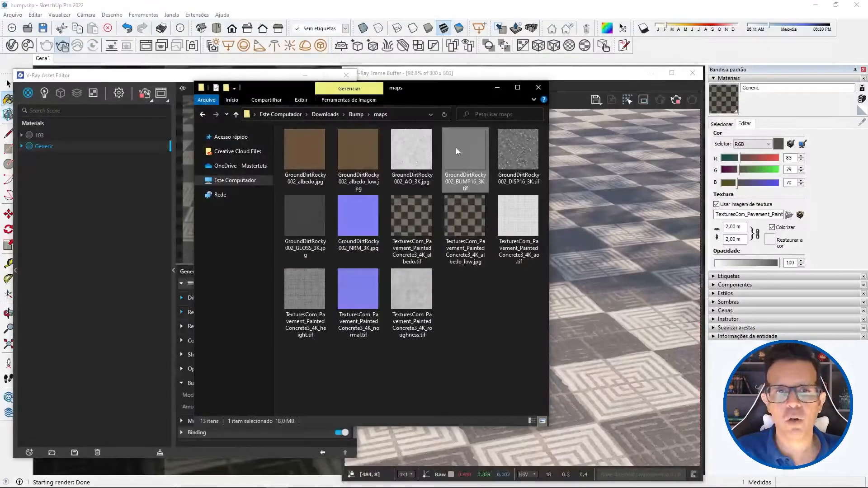
Step: Open the ground normal map GroundDirtRocky002_NRM_3K.jpg from the maps folder and show it at its actual size
double_click(367, 210)
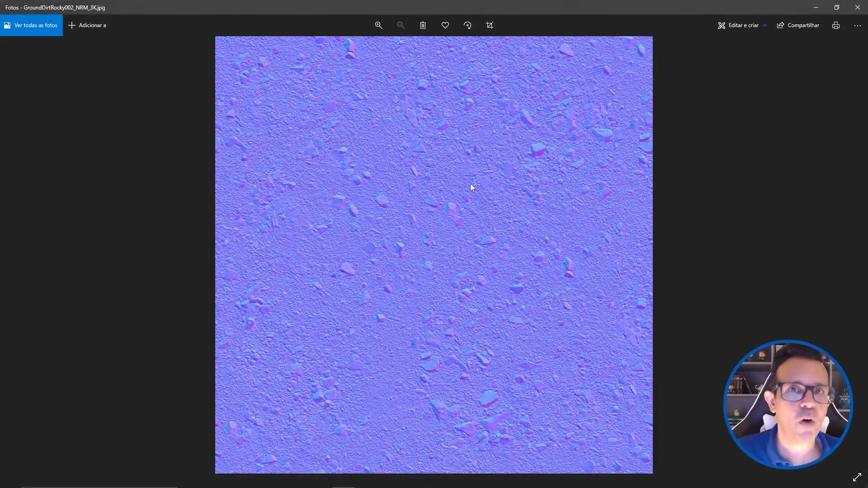
right_click(459, 170)
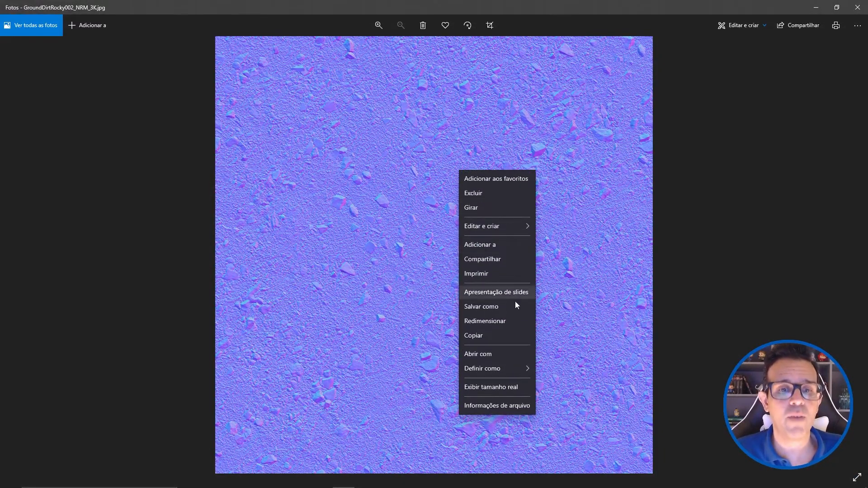
click(495, 388)
Step: Examine the coloured relief of the stones and soil in the normal map at several magnifications, and minimize the image window
drag(503, 145, 480, 277)
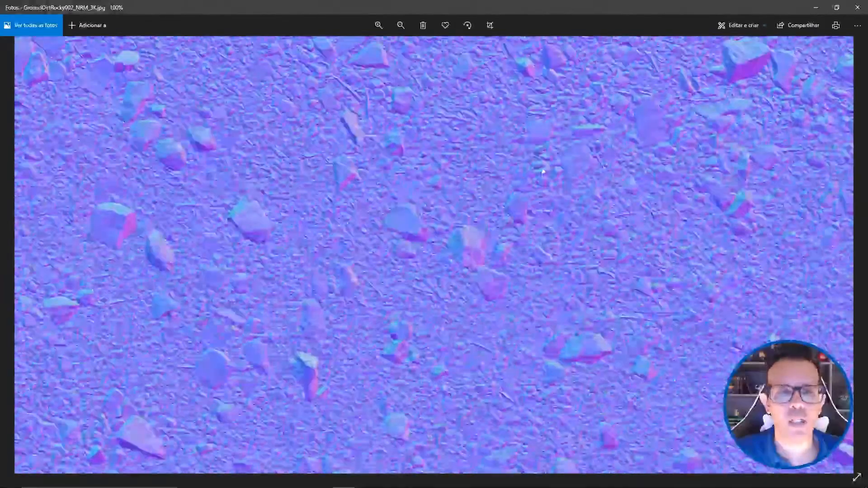
drag(545, 170, 556, 271)
drag(534, 120, 573, 237)
drag(535, 166, 566, 244)
drag(542, 169, 563, 217)
scroll(550, 180, down, 3)
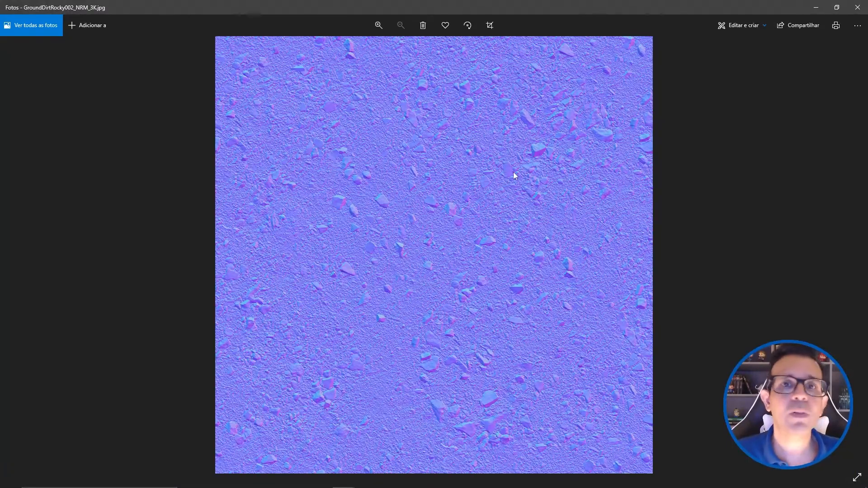
scroll(497, 199, up, 5)
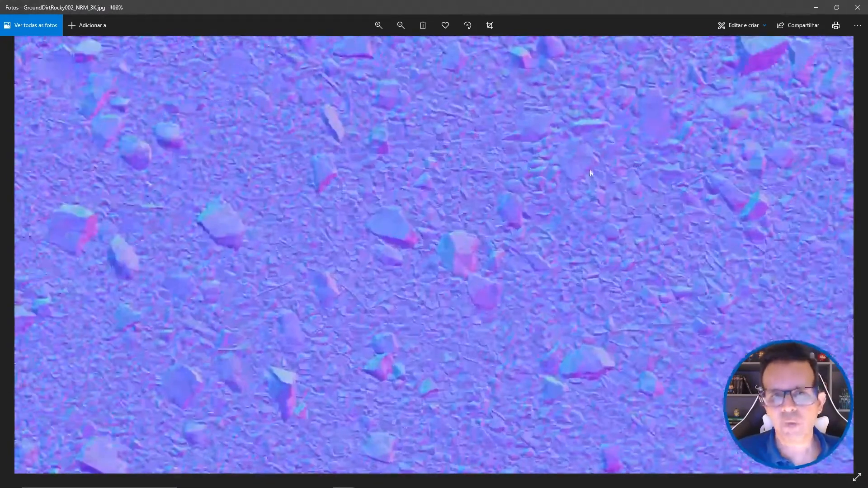
scroll(537, 231, down, 2)
scroll(495, 164, up, 5)
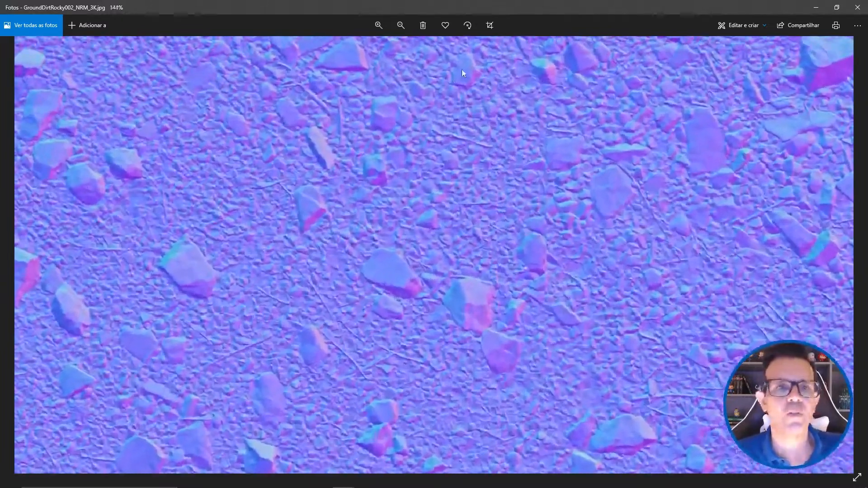
scroll(547, 176, down, 4)
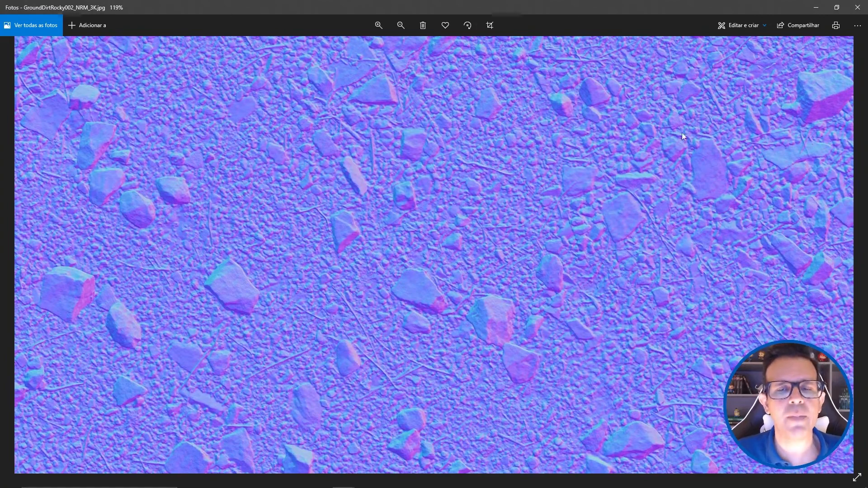
scroll(534, 193, down, 3)
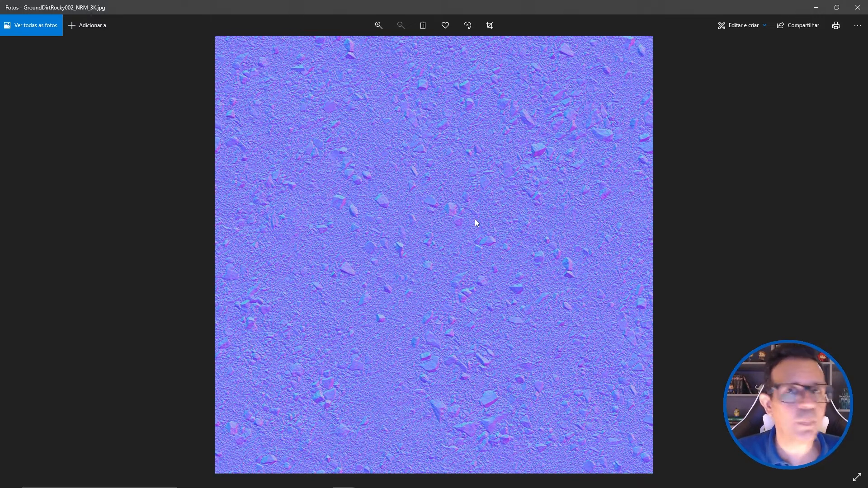
click(816, 7)
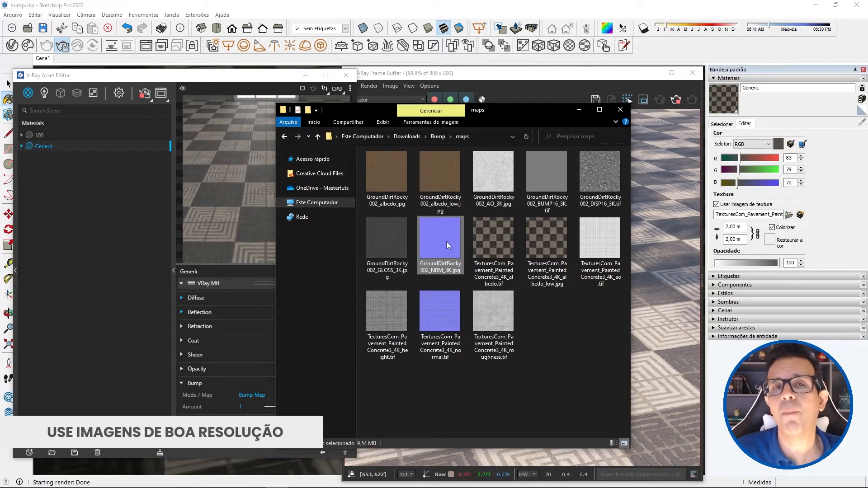
Step: Set the pavement material's bump mode to Normal Map and load TexturesCom_Pavement_PaintedConcrete3_4K_normal.tif as its bitmap
mouse_move(446, 245)
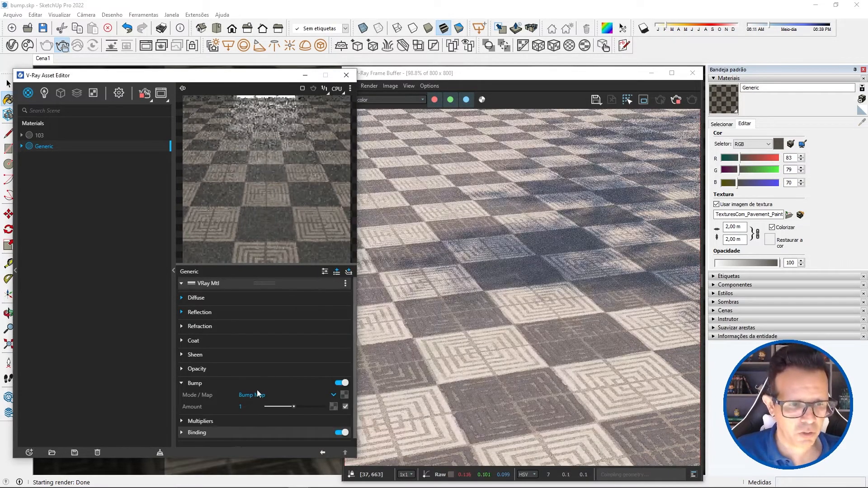
click(253, 396)
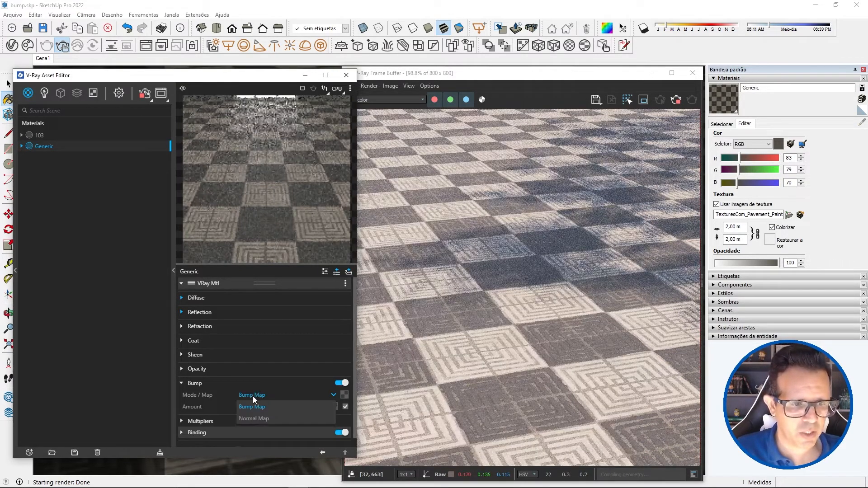
click(262, 419)
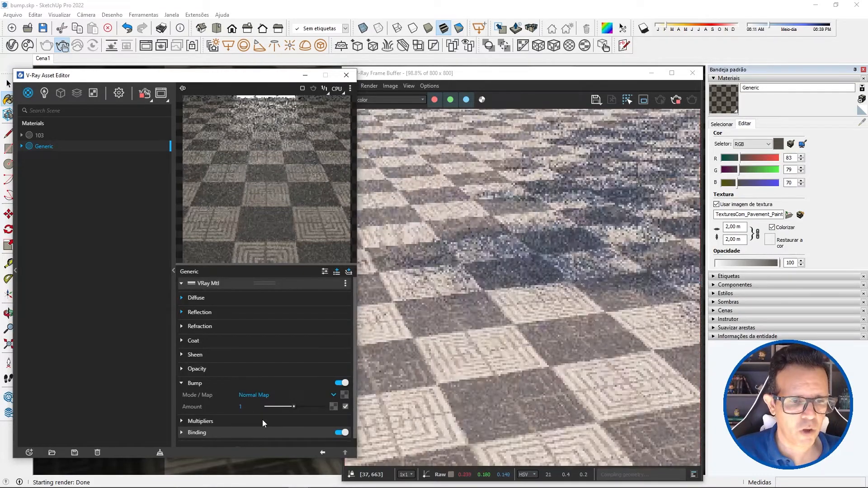
click(344, 395)
click(326, 98)
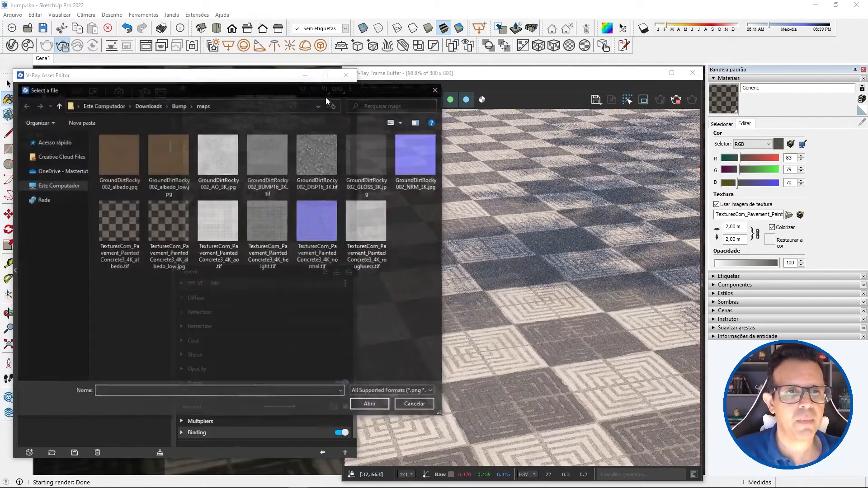
click(311, 223)
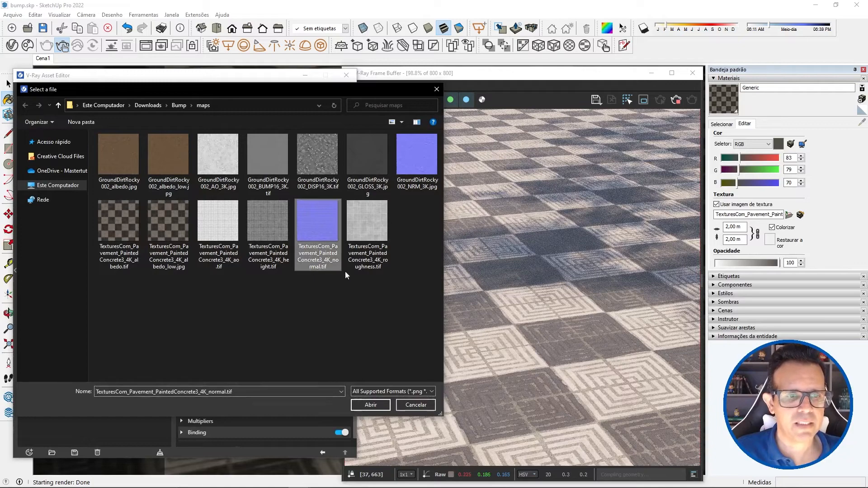
click(373, 406)
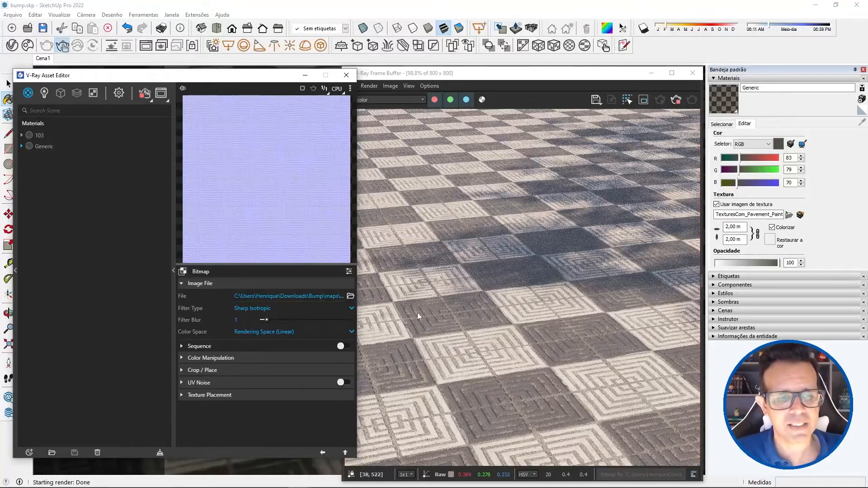
Step: Set the normal map bitmap's filter type to No Filter and close the Asset Editor
click(253, 309)
click(249, 320)
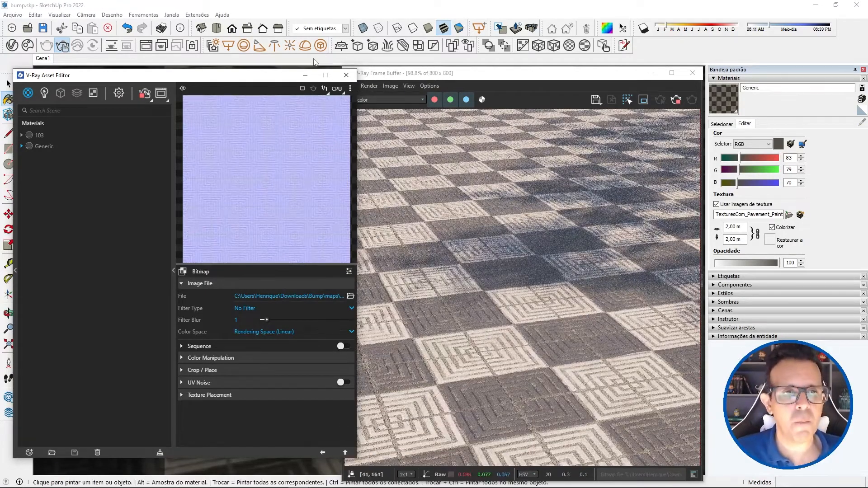
click(345, 77)
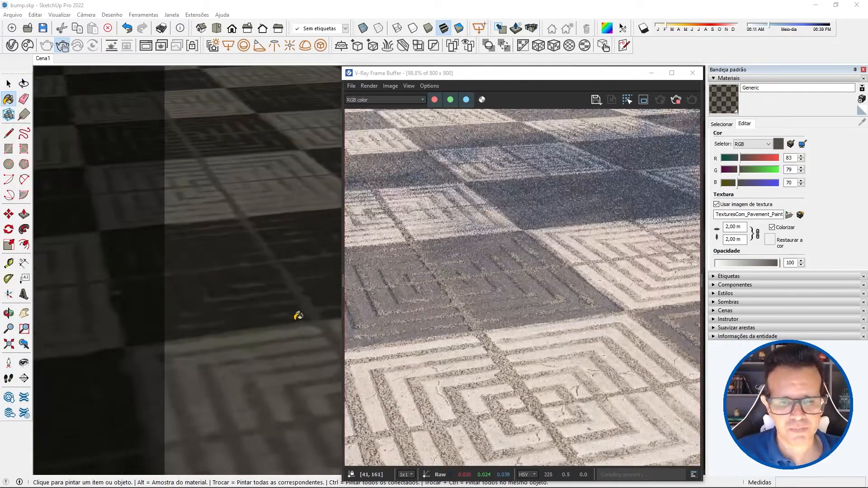
Step: Inspect the pavement relief up close in the render, switching the material's bump off and on again to compare
mouse_move(297, 314)
middle_down()
mouse_move(252, 218)
mouse_move(273, 222)
middle_up()
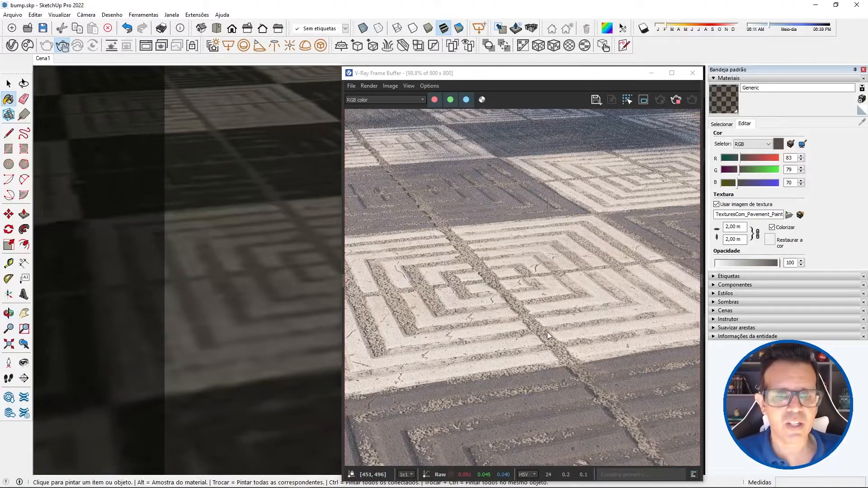
click(11, 45)
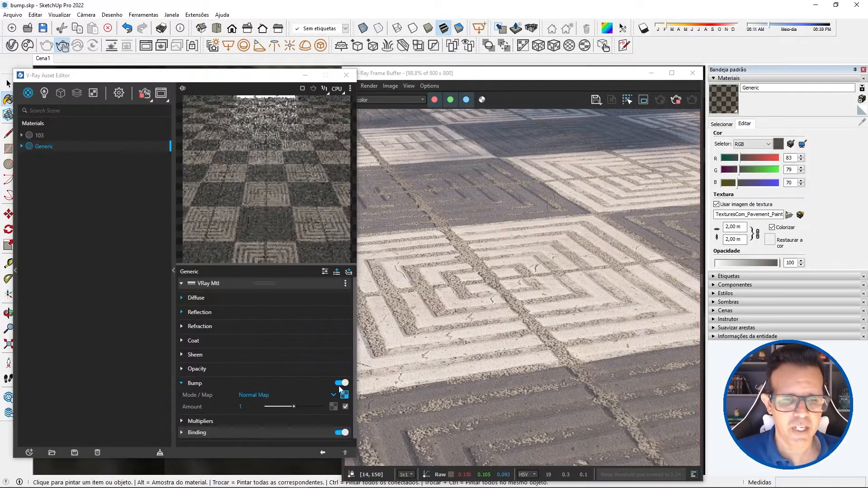
click(341, 383)
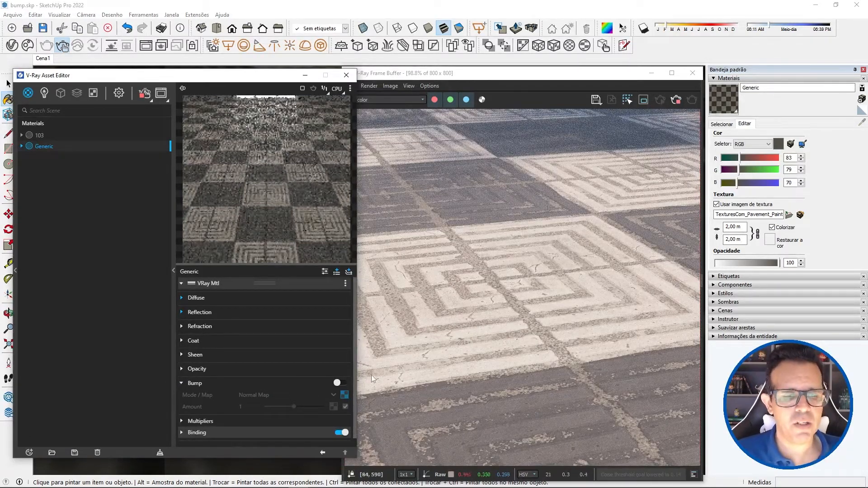
click(342, 384)
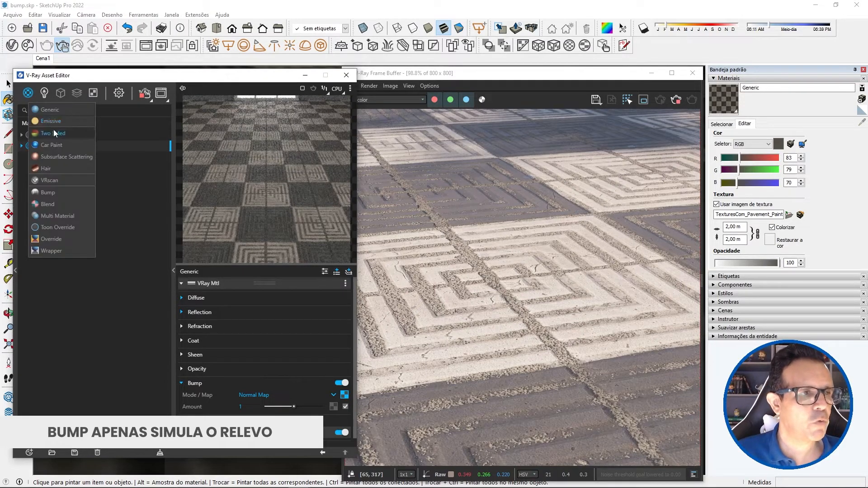
Step: Create a Generic V-Ray material named ground and switch its preview swatch to the ground scene
double_click(51, 157)
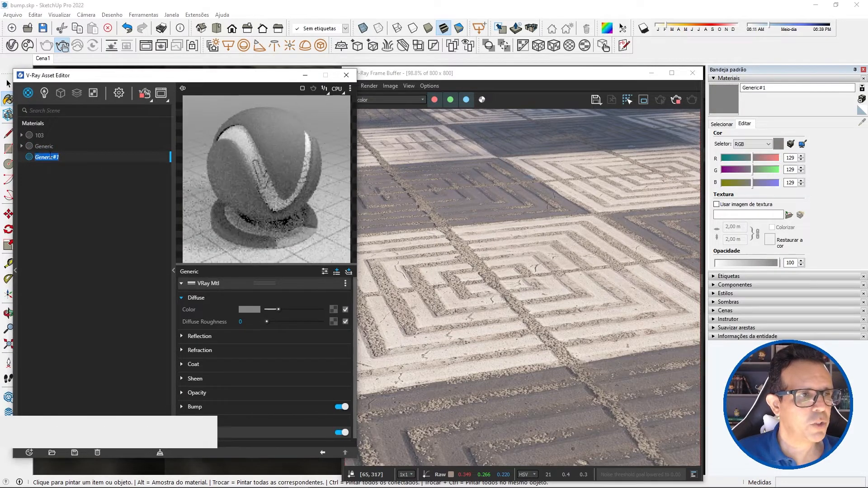
text(gro)
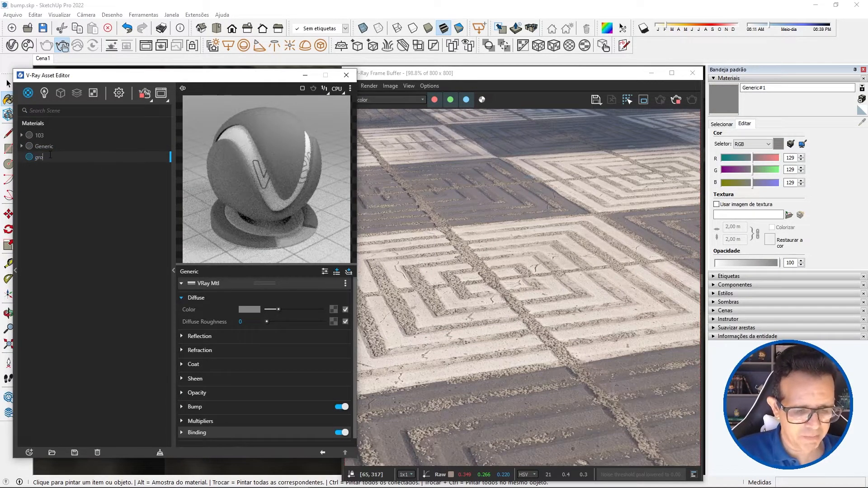
text(und)
key(Return)
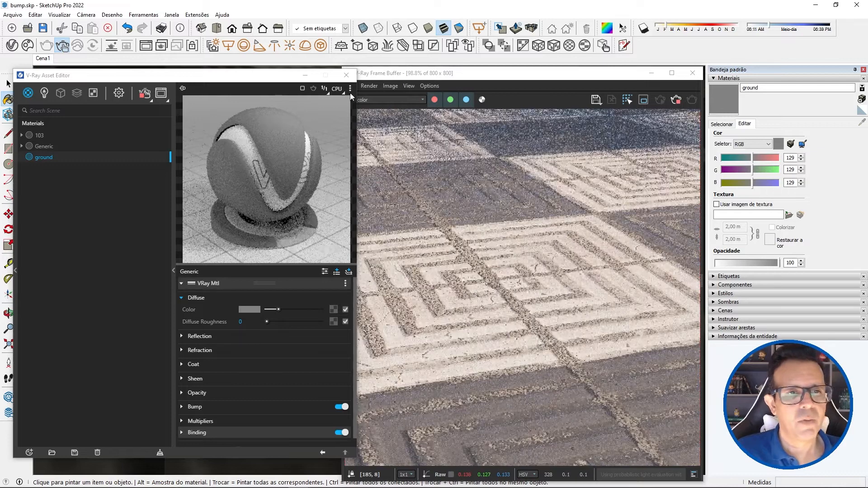
click(350, 88)
click(304, 137)
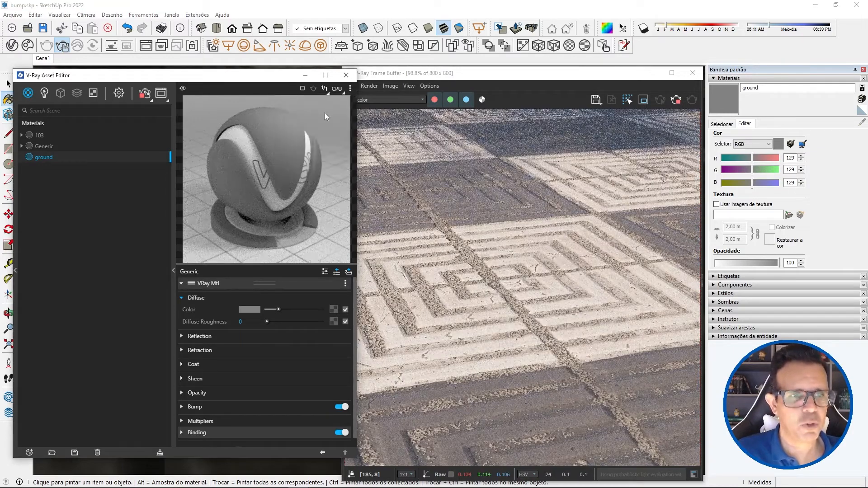
Step: Set the ground material's binding texture mode to Custom mode and load GroundDirtRocky002_albedo_low.jpg as the binding bitmap
click(334, 310)
click(217, 436)
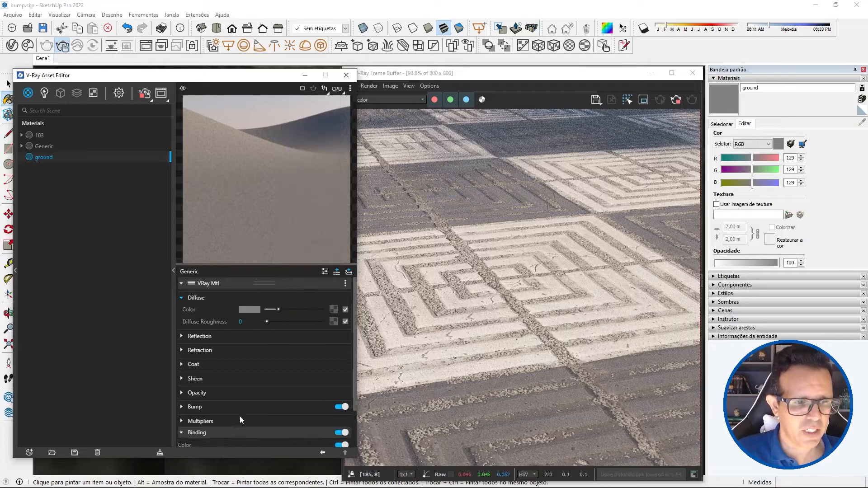
click(213, 434)
click(240, 424)
click(264, 414)
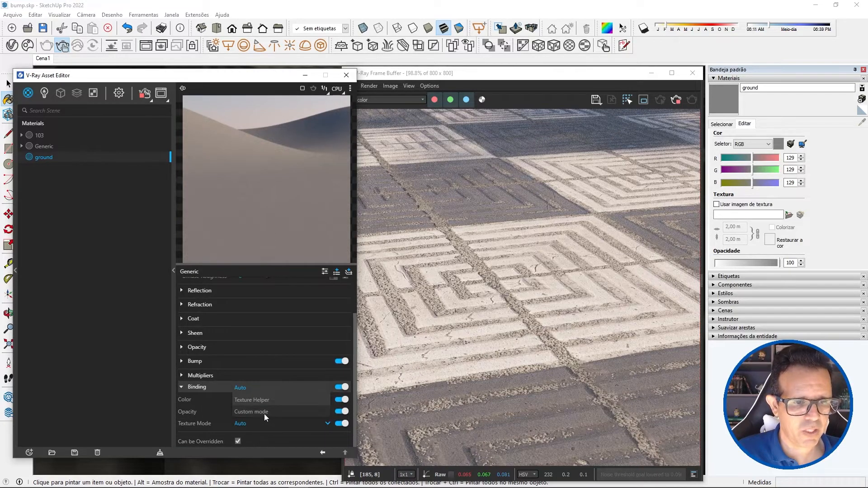
click(342, 435)
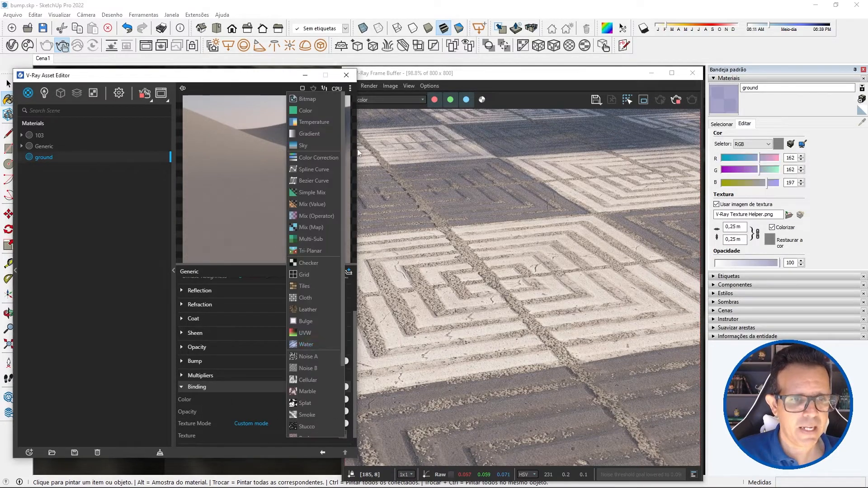
click(325, 102)
click(183, 159)
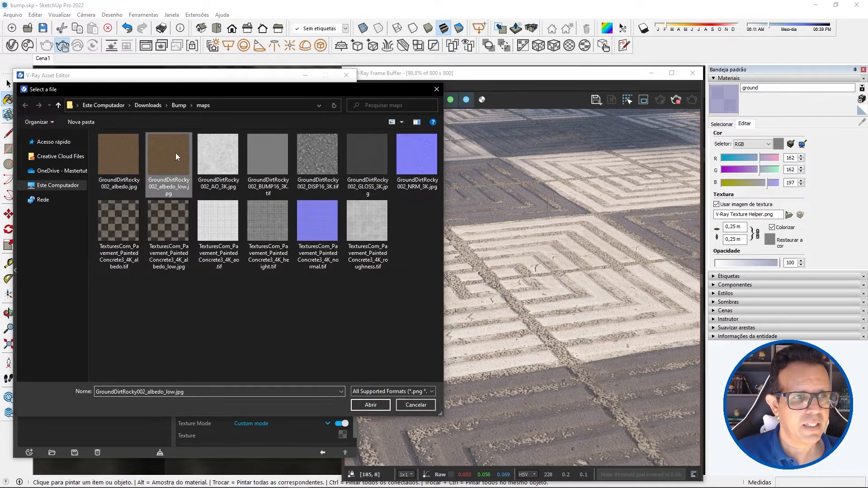
double_click(178, 159)
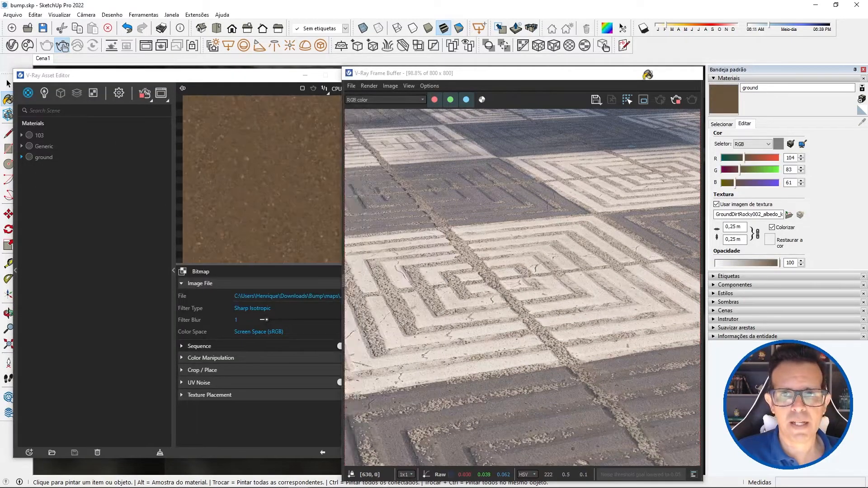
Step: Minimize the V-Ray Frame Buffer, apply the ground material to the floor and return to the Asset Editor with the Select tool active
click(651, 73)
click(7, 84)
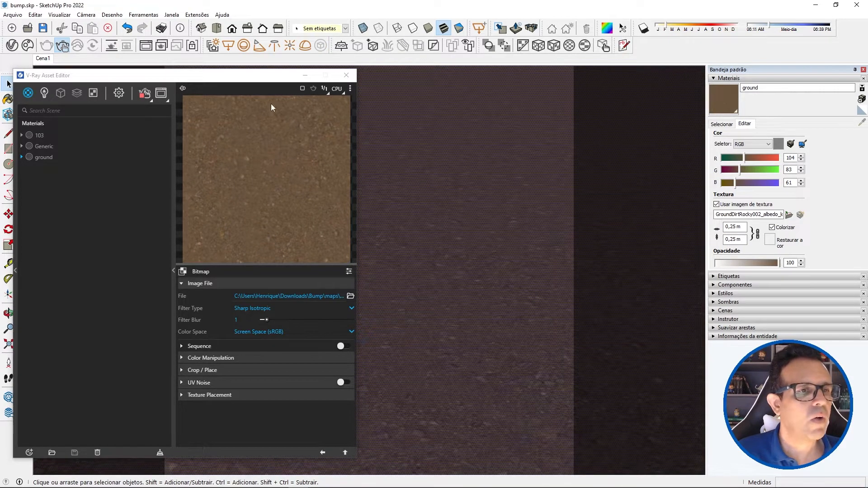
click(16, 49)
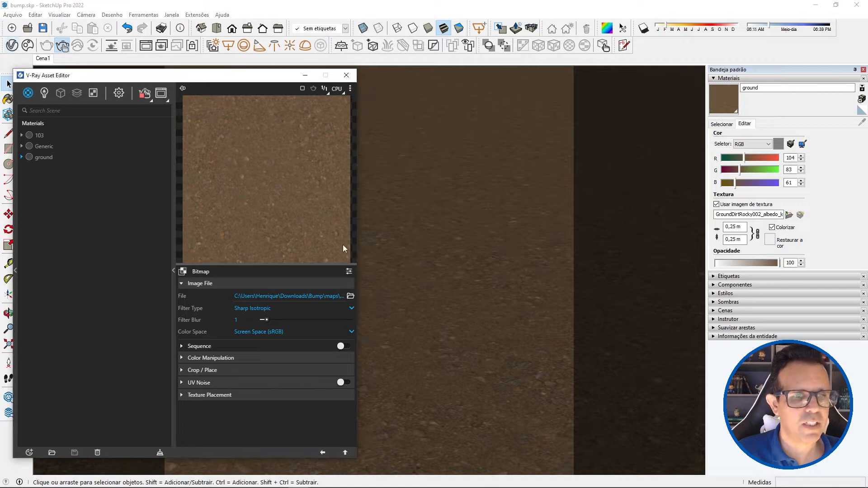
Step: Bring back the V-Ray Frame Buffer and give the ground material's diffuse color a Mix (Operator) texture set to Multiply (A*B)
click(322, 453)
scroll(332, 375, up, 5)
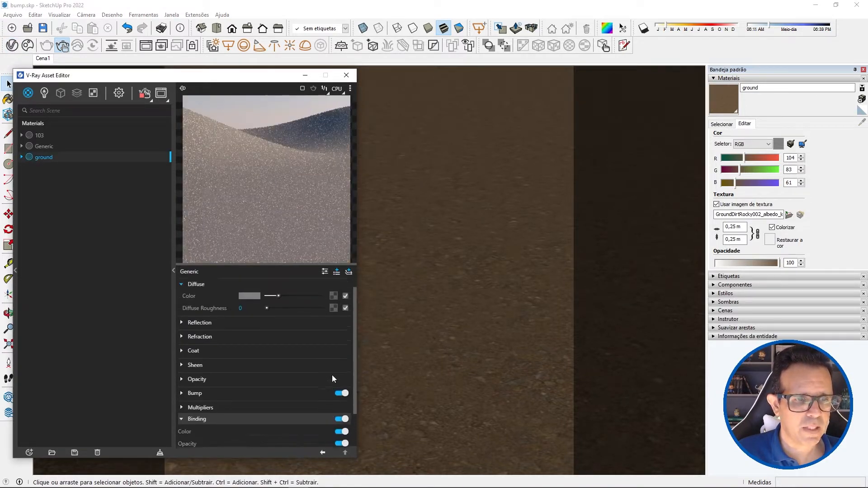
click(145, 47)
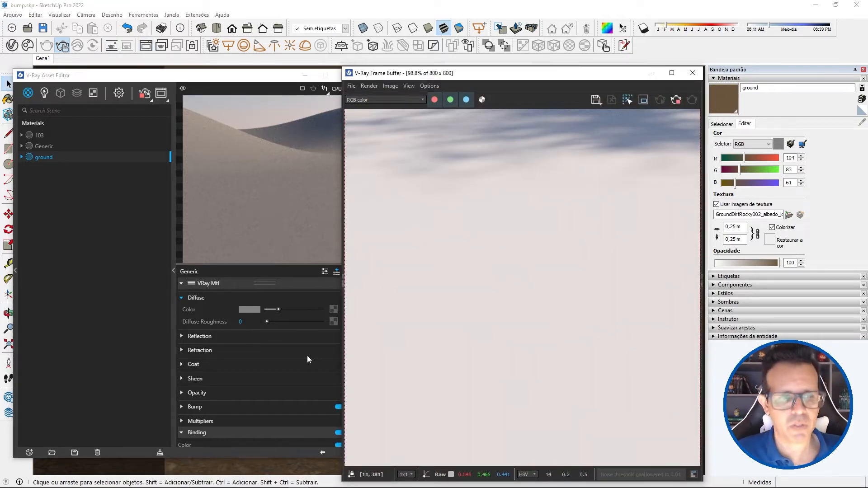
click(334, 310)
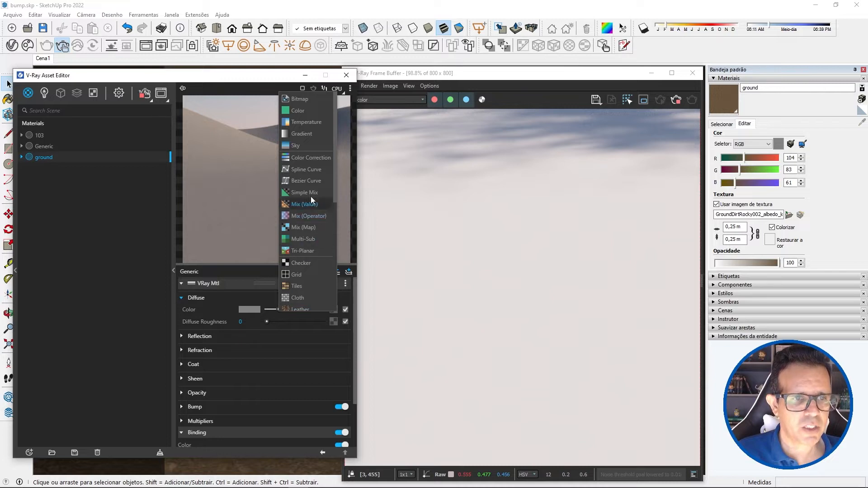
click(302, 215)
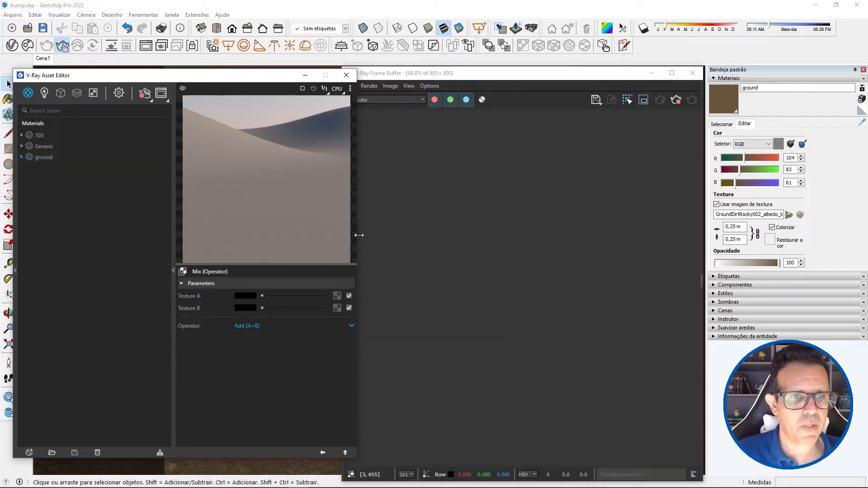
click(243, 328)
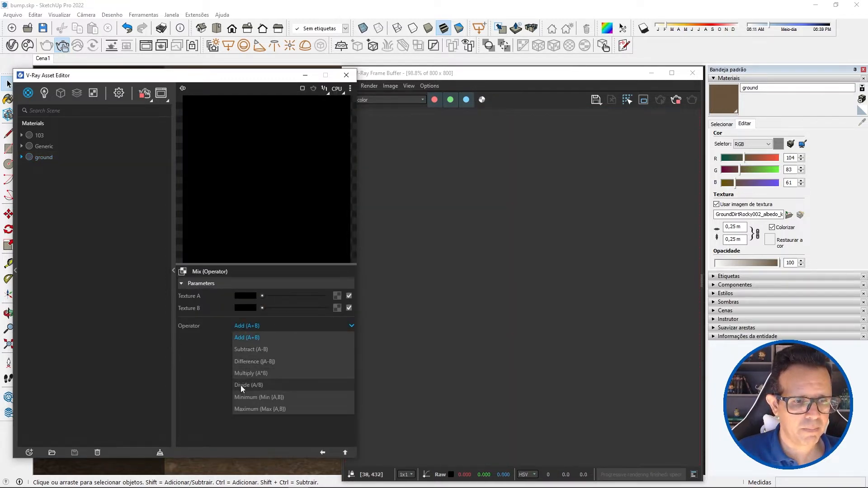
click(248, 374)
Step: Load GroundDirtRocky002_AO_3K.jpg as Texture A of the mix and set its color space to Rendering Space (Linear)
click(339, 296)
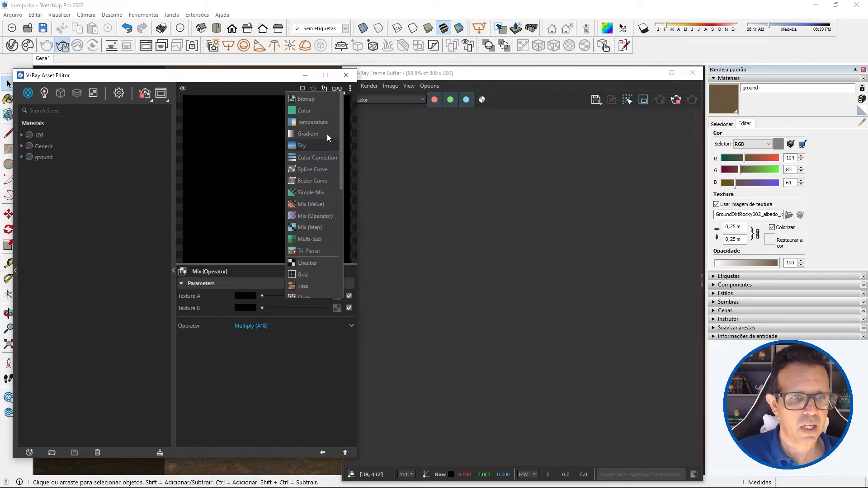
click(311, 98)
double_click(219, 158)
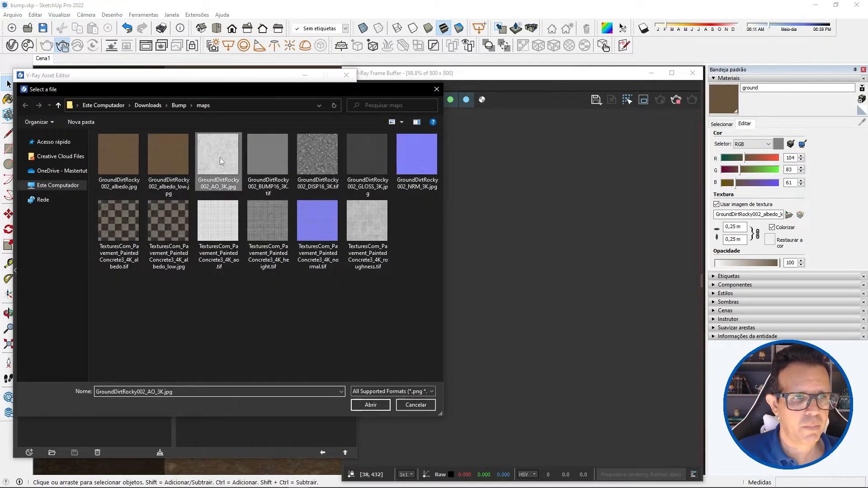
click(266, 331)
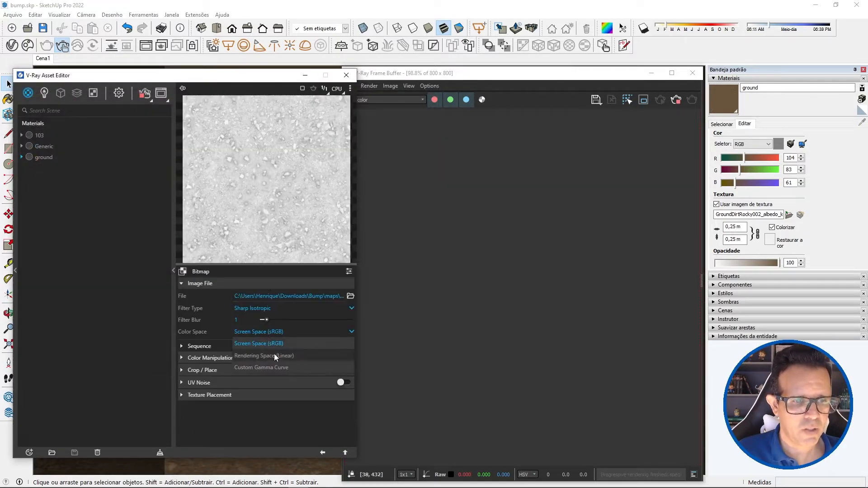
click(274, 355)
click(322, 452)
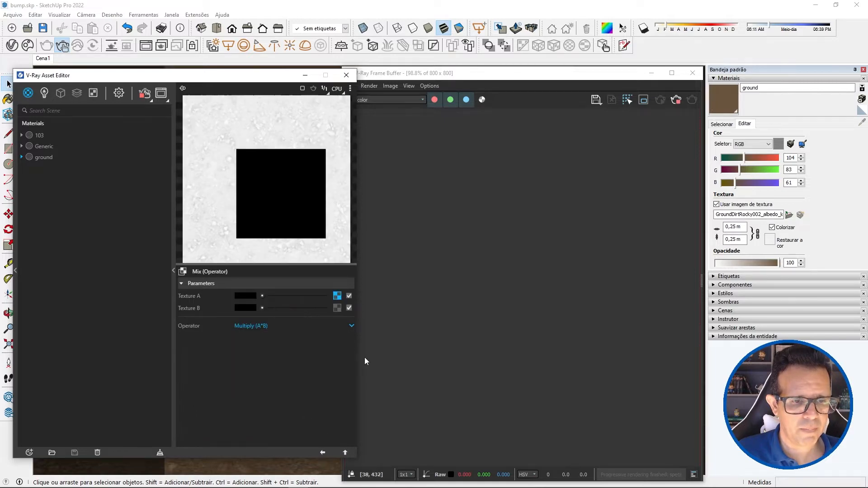
Step: Load GroundDirtRocky002_albedo.jpg as the bitmap for Texture B of the mix and return to its parameters
click(338, 308)
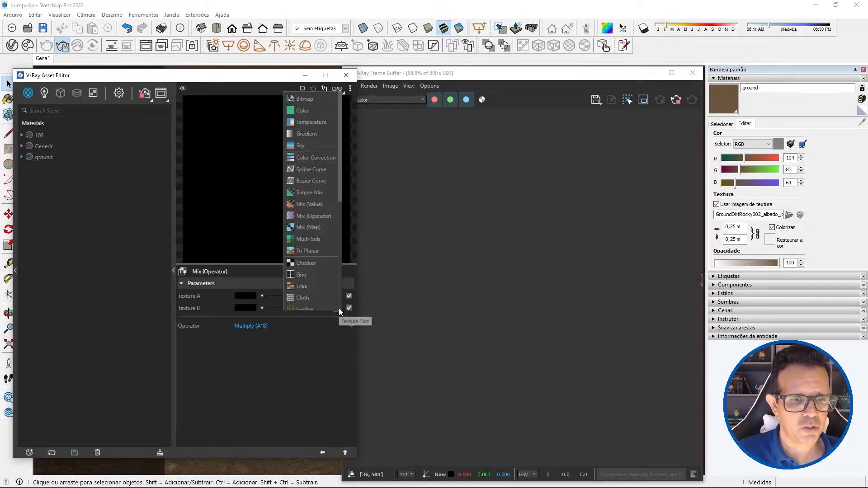
click(304, 99)
click(111, 142)
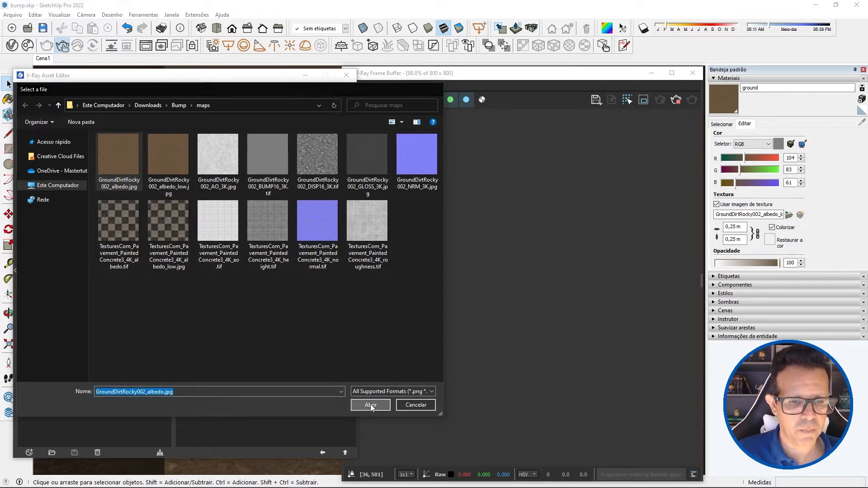
click(368, 406)
click(323, 452)
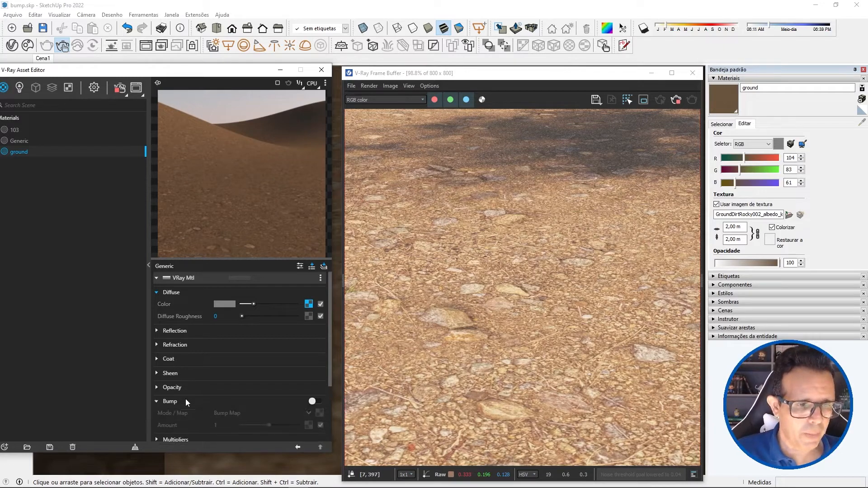
Step: Enable the ground material's bump and load GroundDirtRocky002_BUMP16_3K.tif as its Bump Map bitmap
click(317, 402)
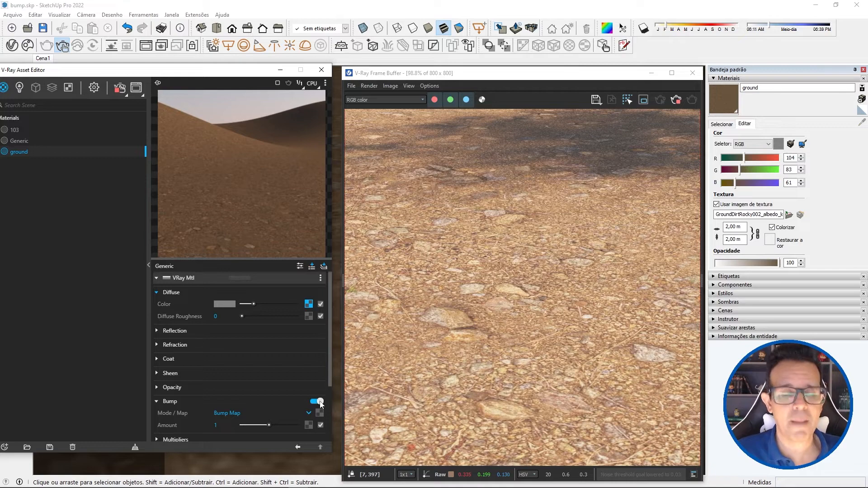
click(319, 413)
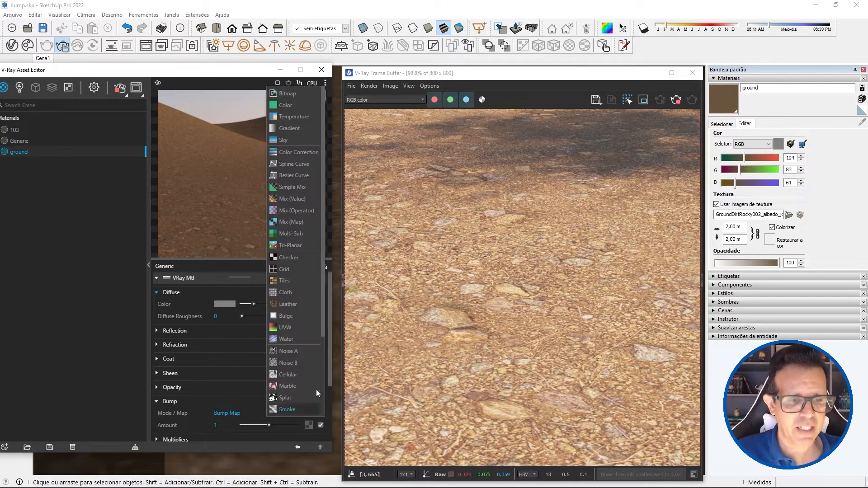
click(288, 97)
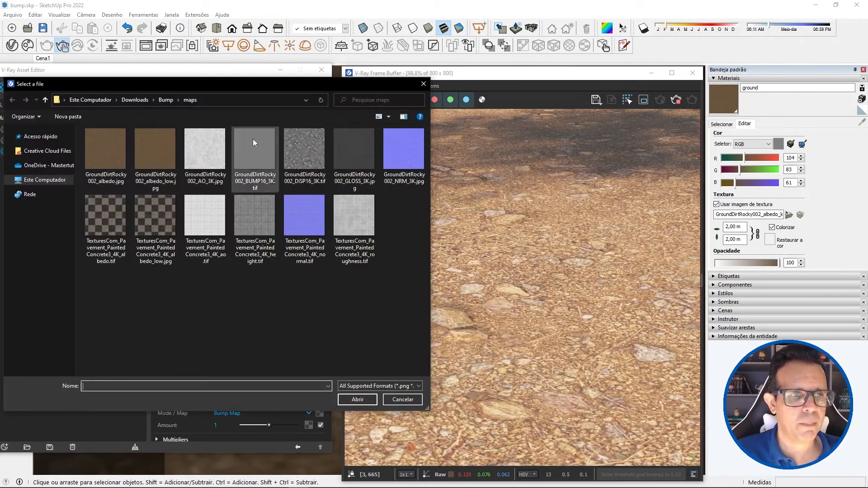
click(253, 151)
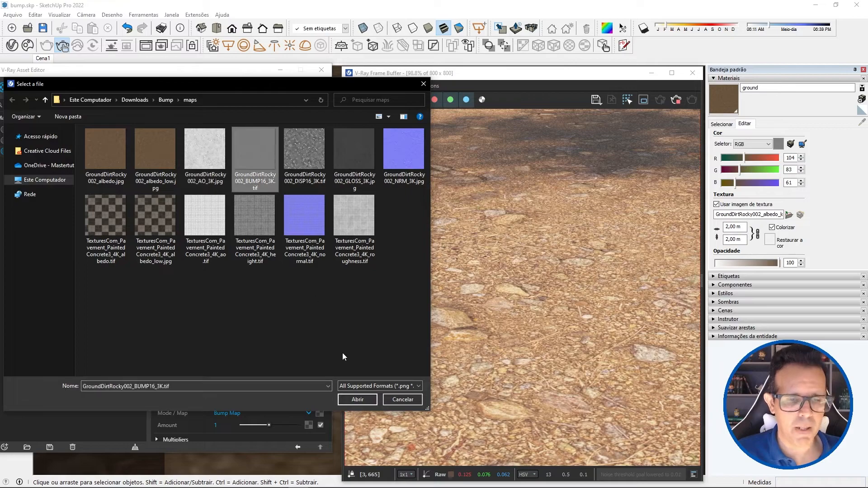
click(365, 397)
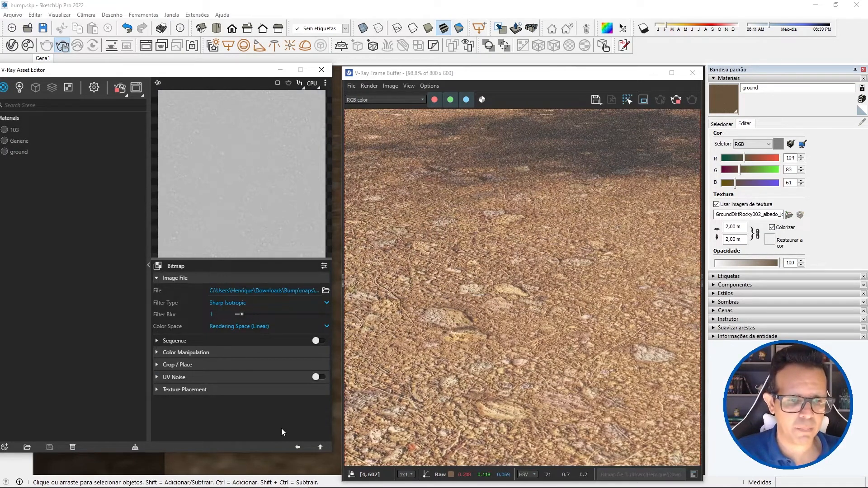
click(299, 447)
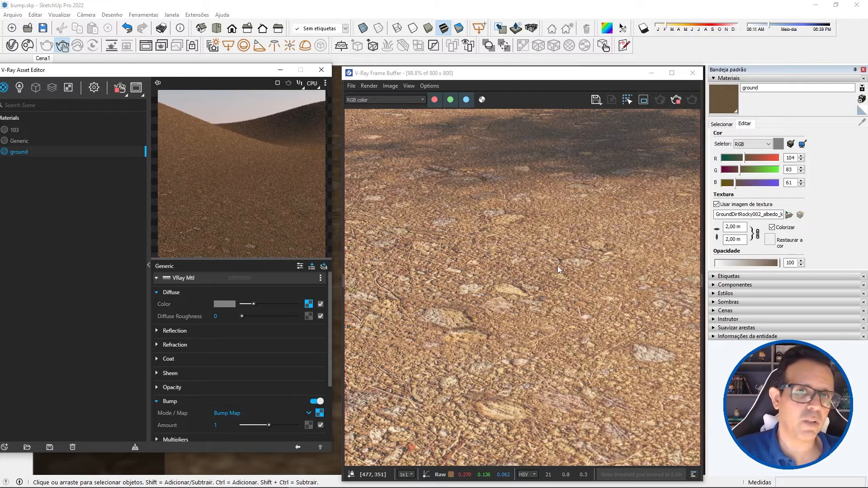
Step: Define a render region over the right half of the rendered image and clear the ground material's bump texture
click(644, 100)
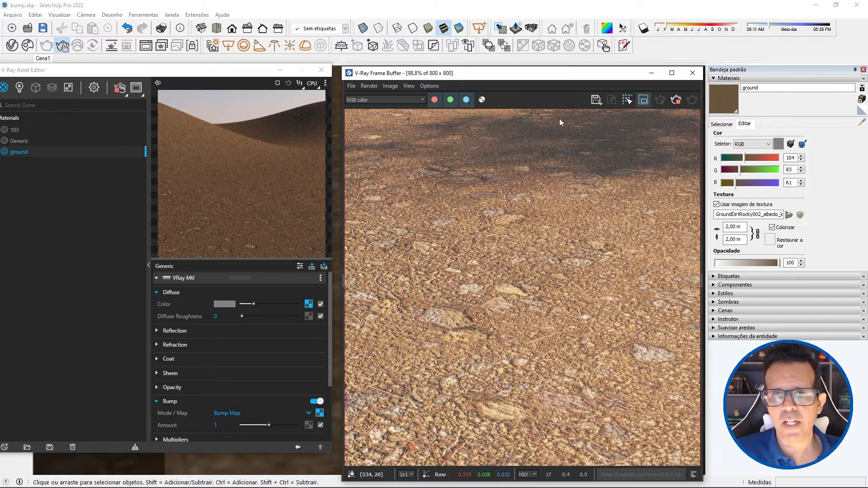
drag(511, 110, 704, 477)
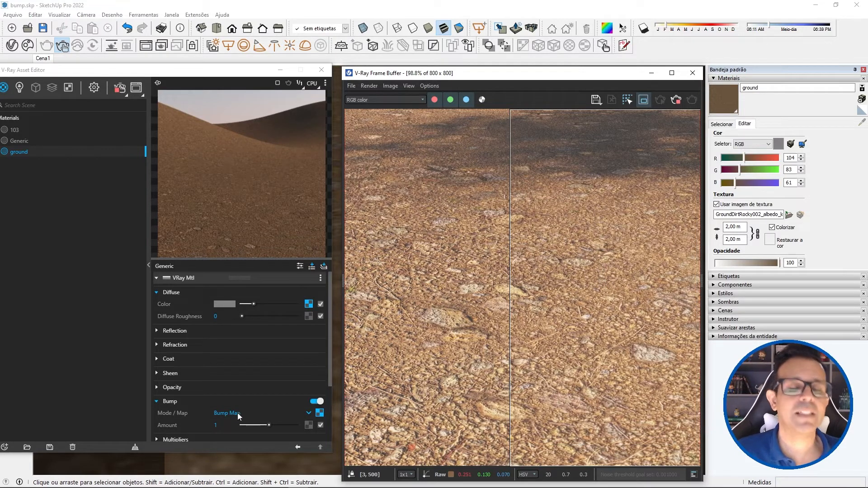
click(320, 414)
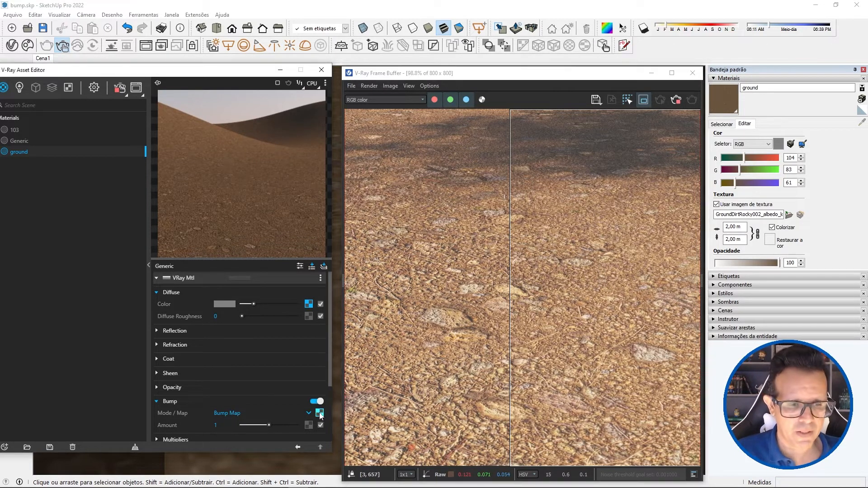
right_click(320, 414)
click(295, 385)
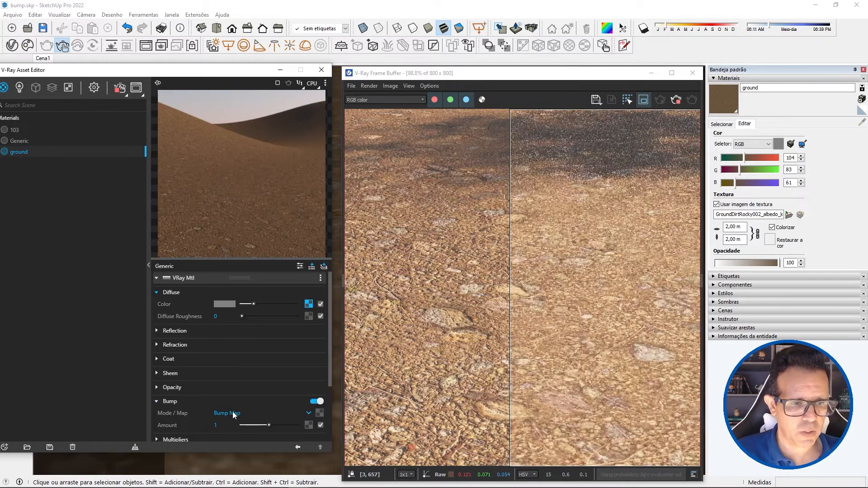
Step: Set the ground material's bump mode to Normal Map and load GroundDirtRocky002_NRM_3K.jpg as its bitmap
click(227, 413)
click(225, 437)
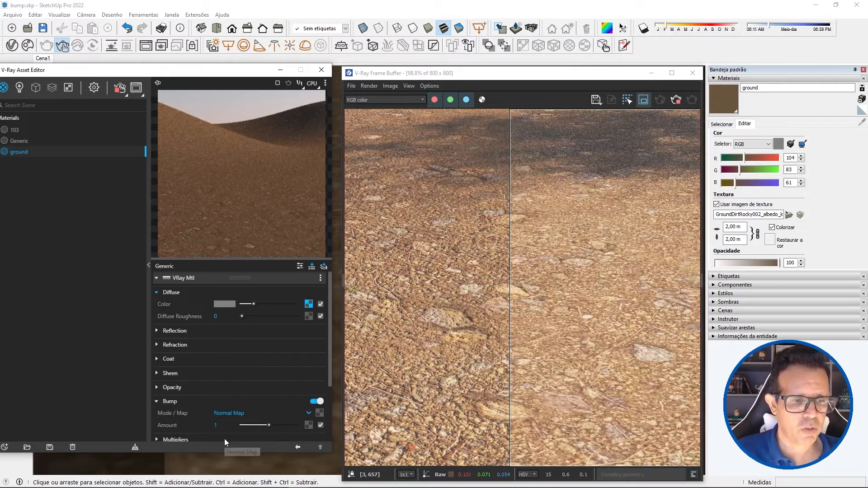
click(323, 412)
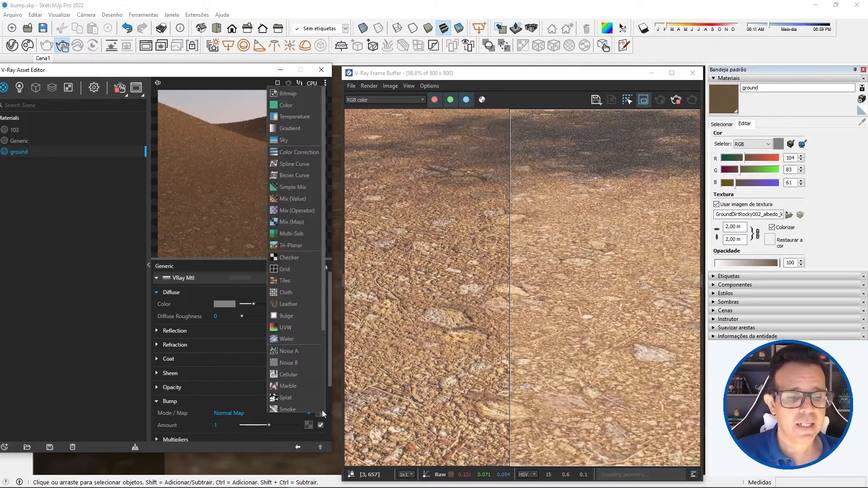
click(294, 94)
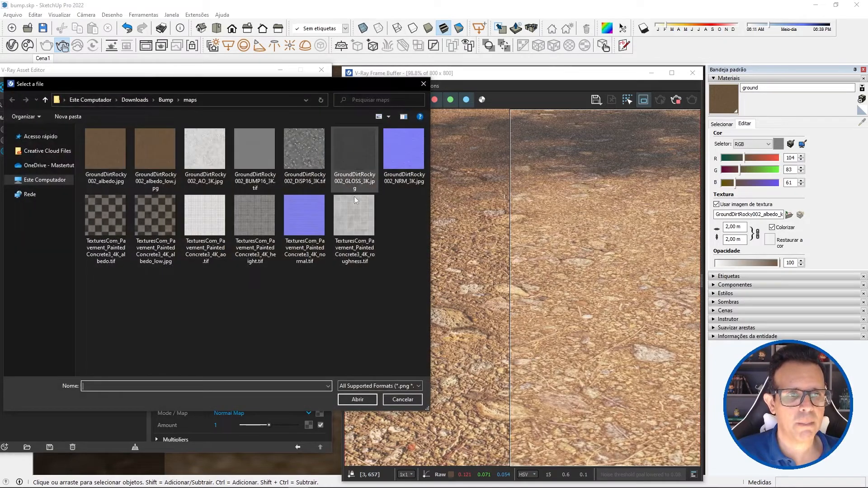
click(398, 157)
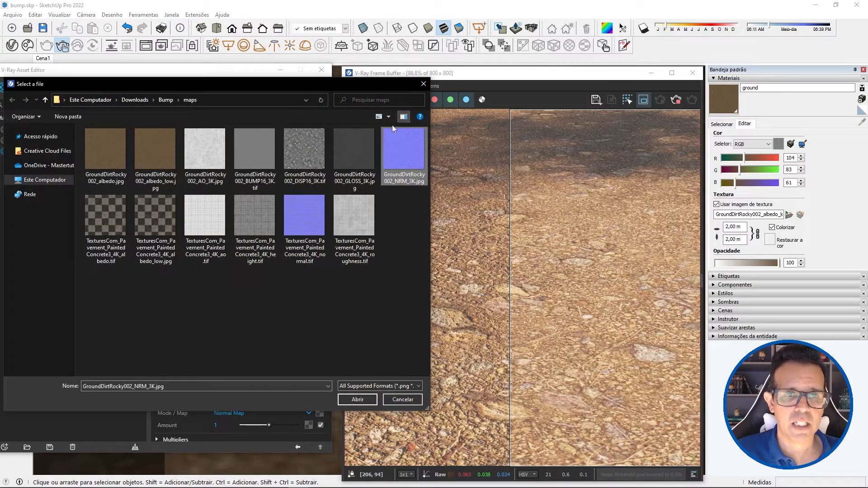
click(357, 399)
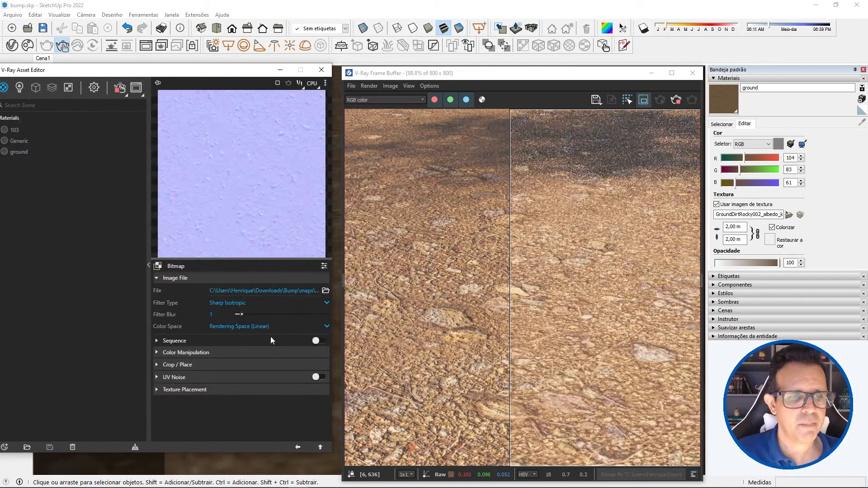
Step: Set the normal map bitmap's filter type to No Filter and return to the ground material's settings
click(226, 303)
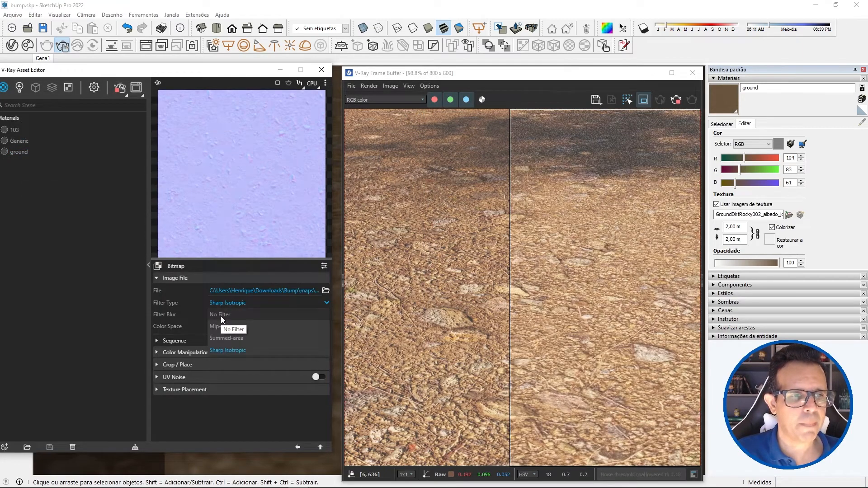
click(220, 315)
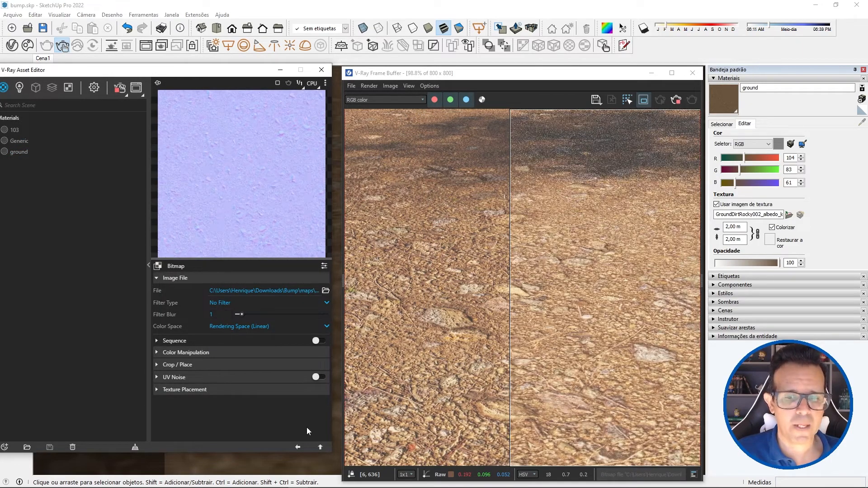
click(298, 447)
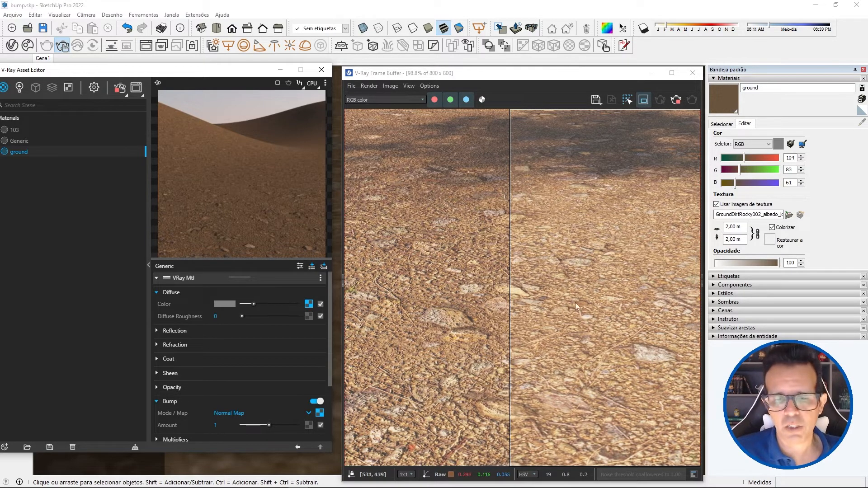
Step: Compare the bump map and normal map relief on the two sides of the region boundary in the render
scroll(586, 389, up, 2)
click(574, 362)
middle_drag(573, 361, 709, 424)
middle_drag(562, 284, 475, 232)
scroll(497, 237, down, 1)
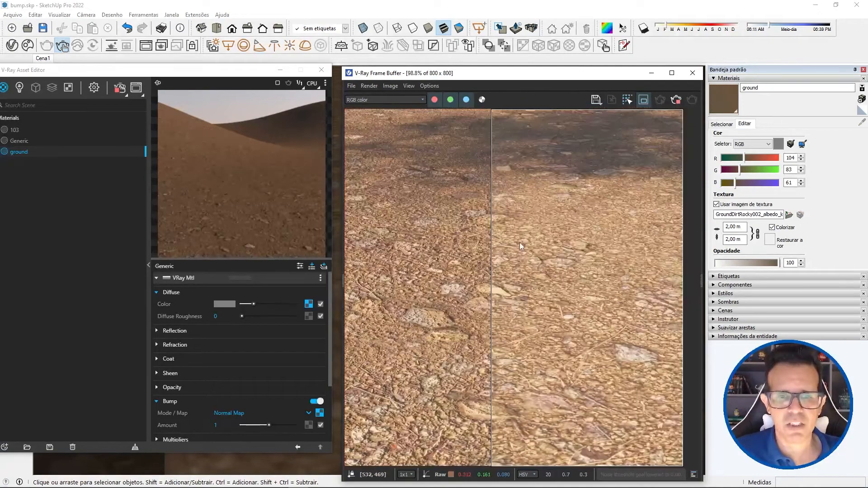
scroll(592, 272, up, 1)
scroll(592, 272, down, 1)
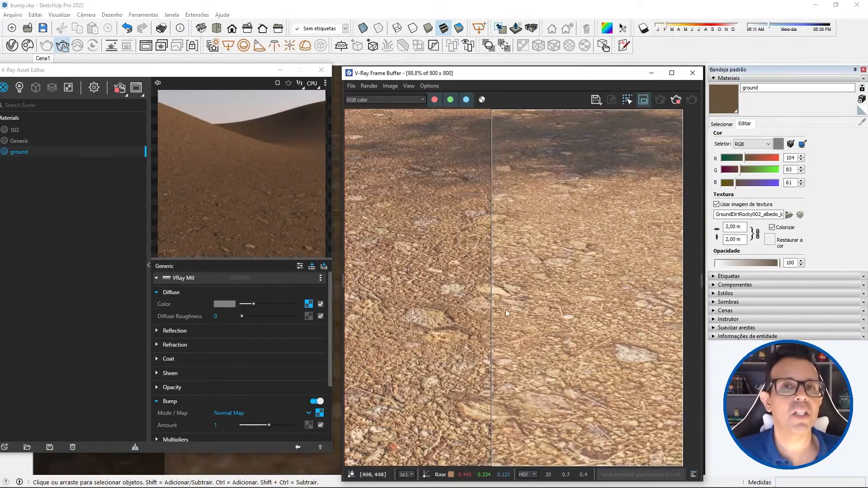
scroll(505, 309, down, 1)
scroll(505, 309, up, 1)
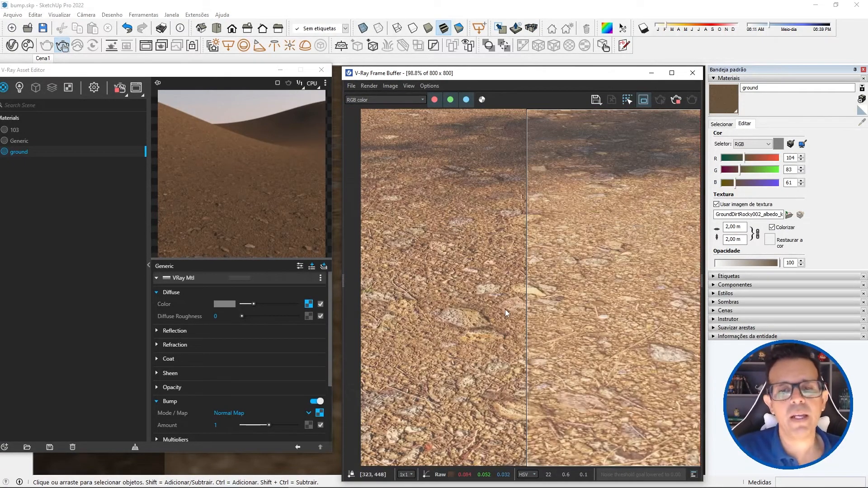